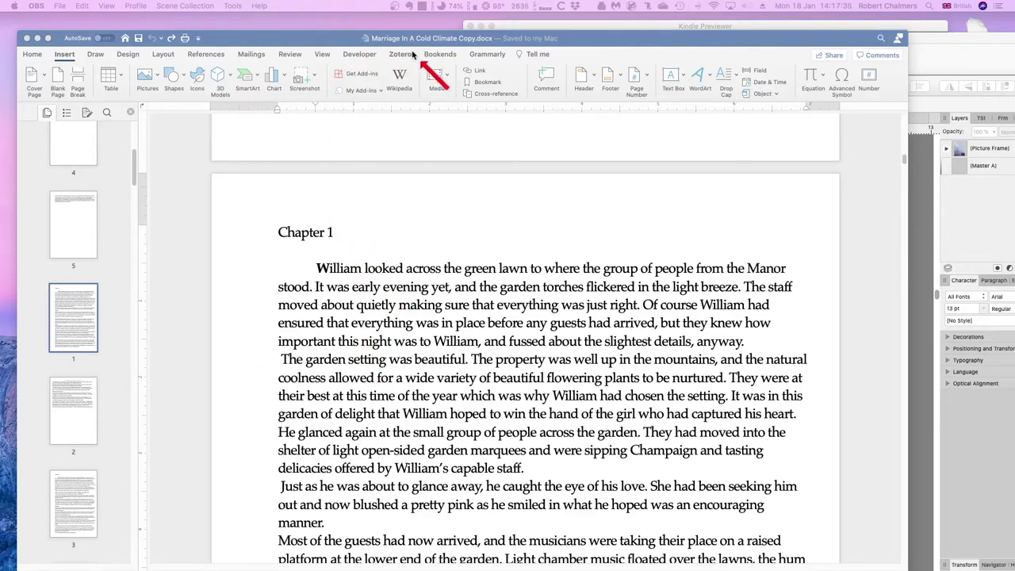
Examine the manuscript's opening pages, from the title page through the copyright and dedication pages.
scroll(459, 233, down, 1)
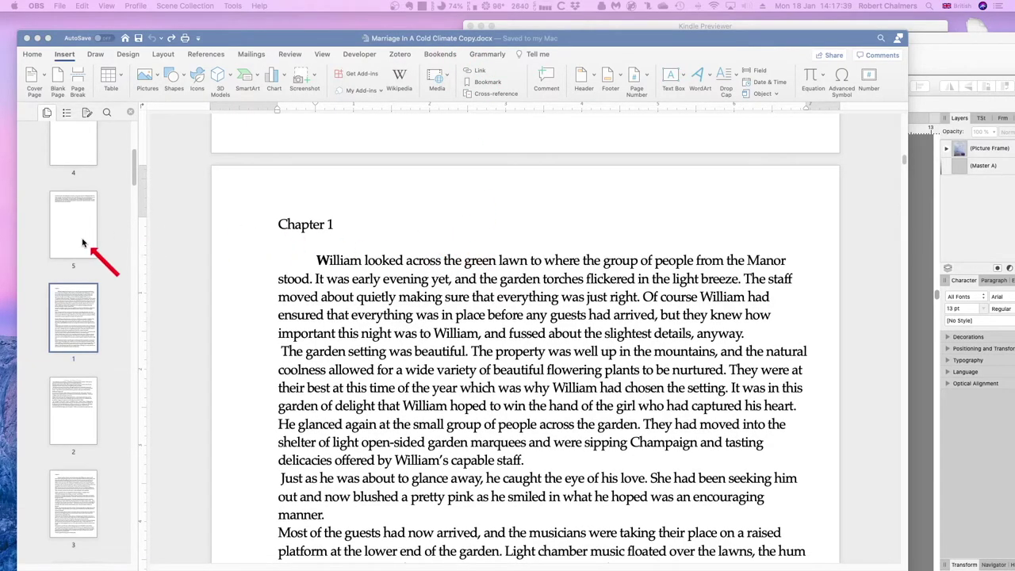
scroll(372, 295, up, 6)
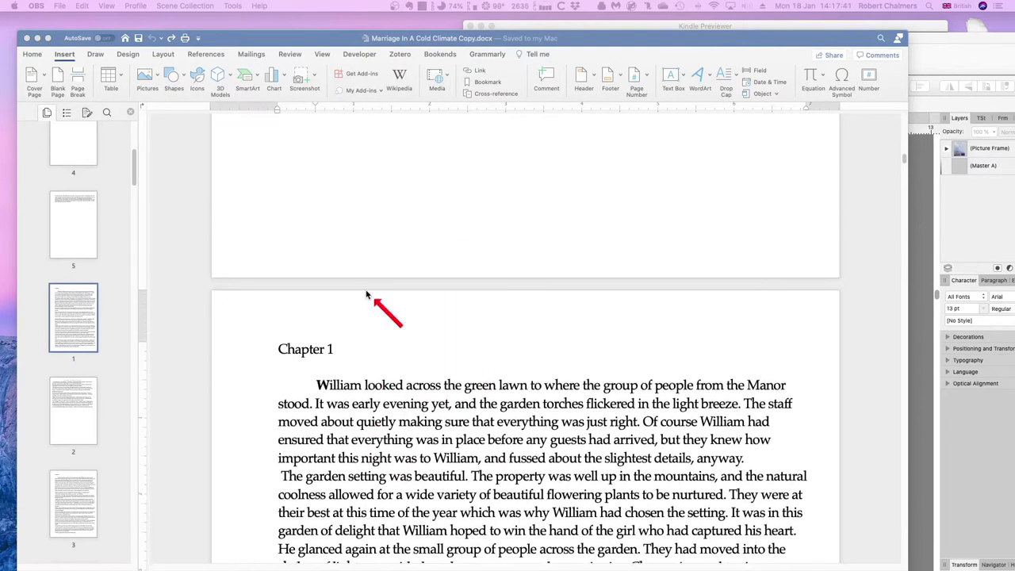
scroll(367, 295, up, 3)
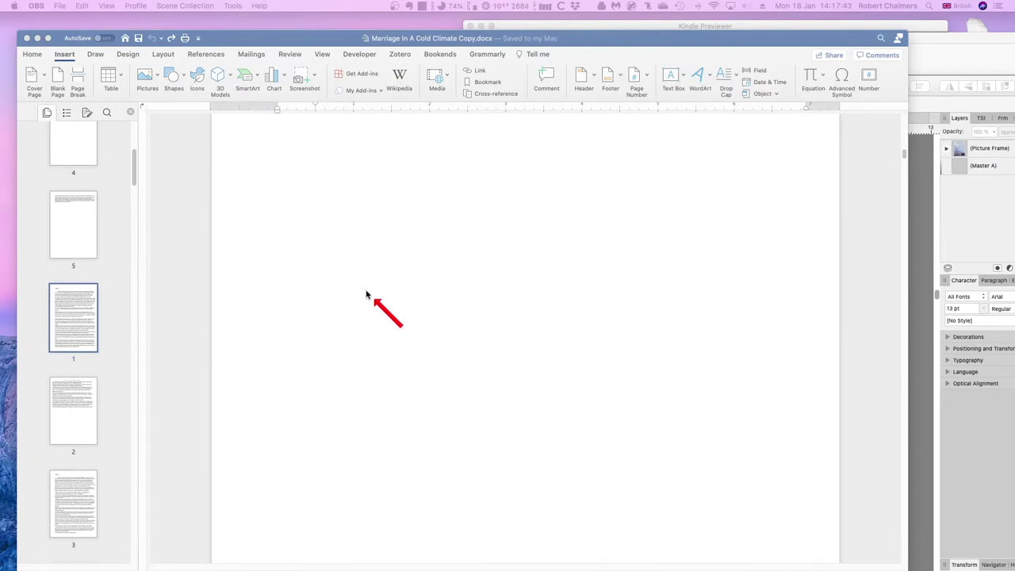
click(71, 230)
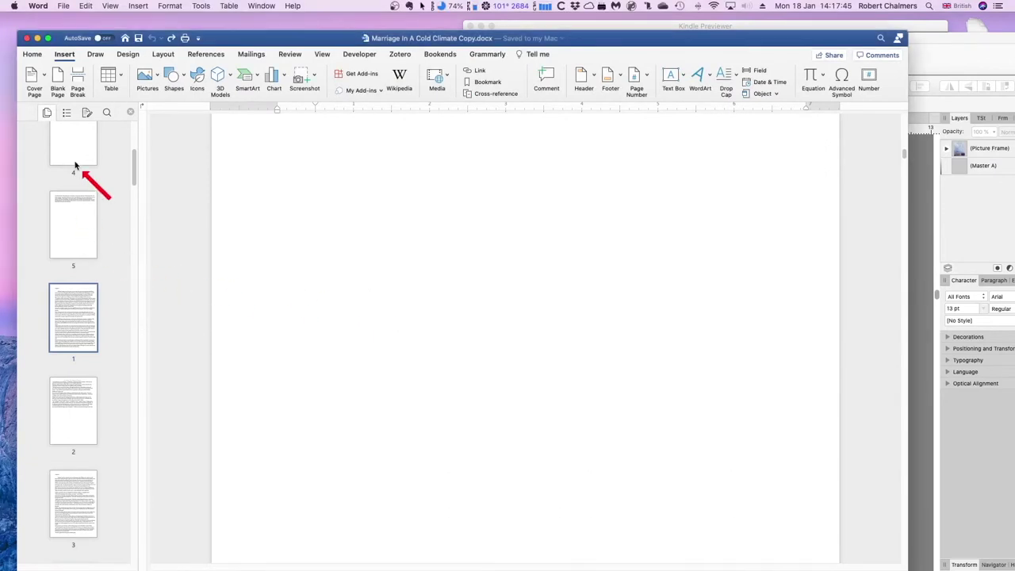
drag(134, 168, 129, 136)
click(78, 151)
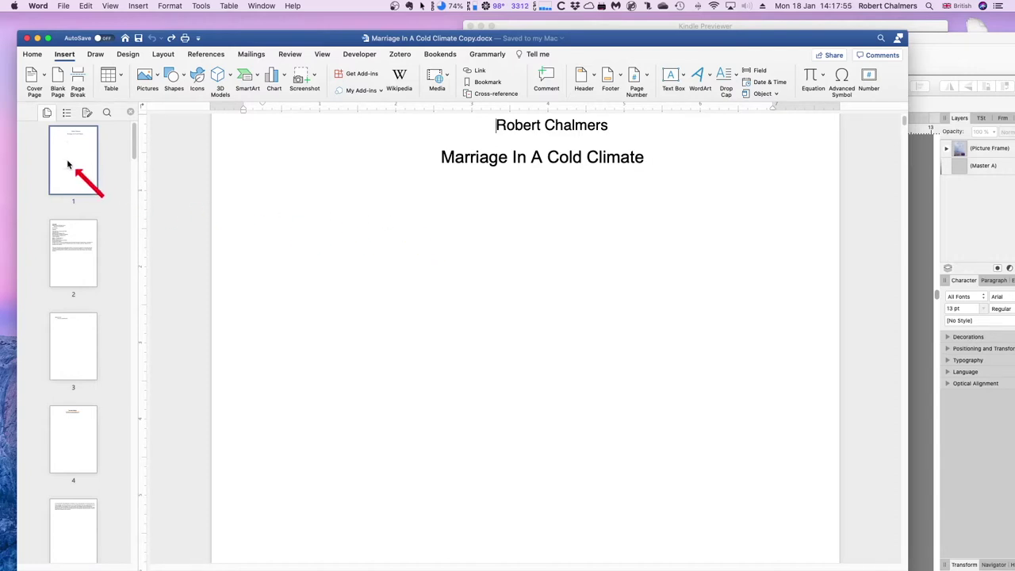
click(78, 235)
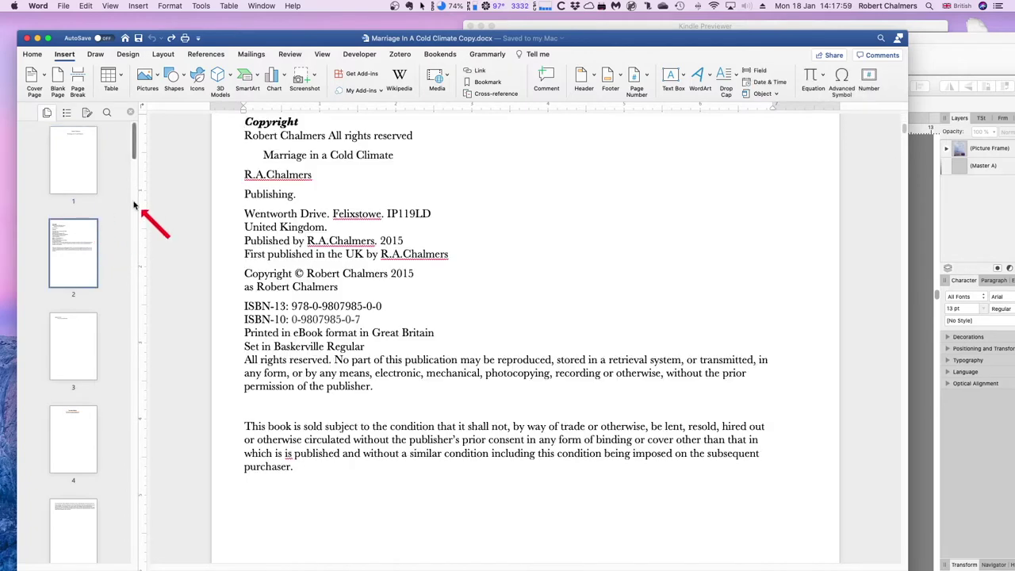
scroll(135, 155, down, 5)
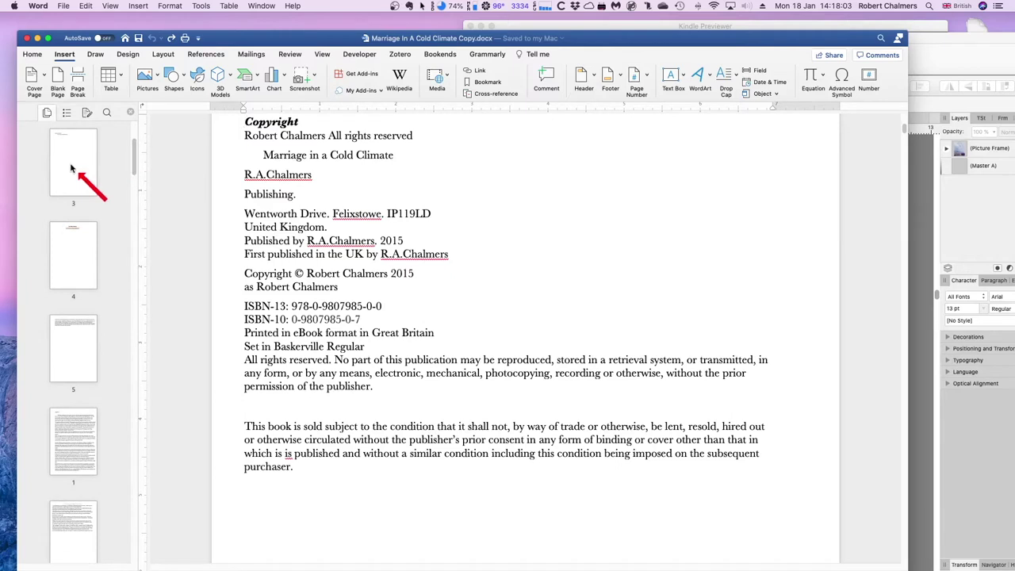
click(71, 169)
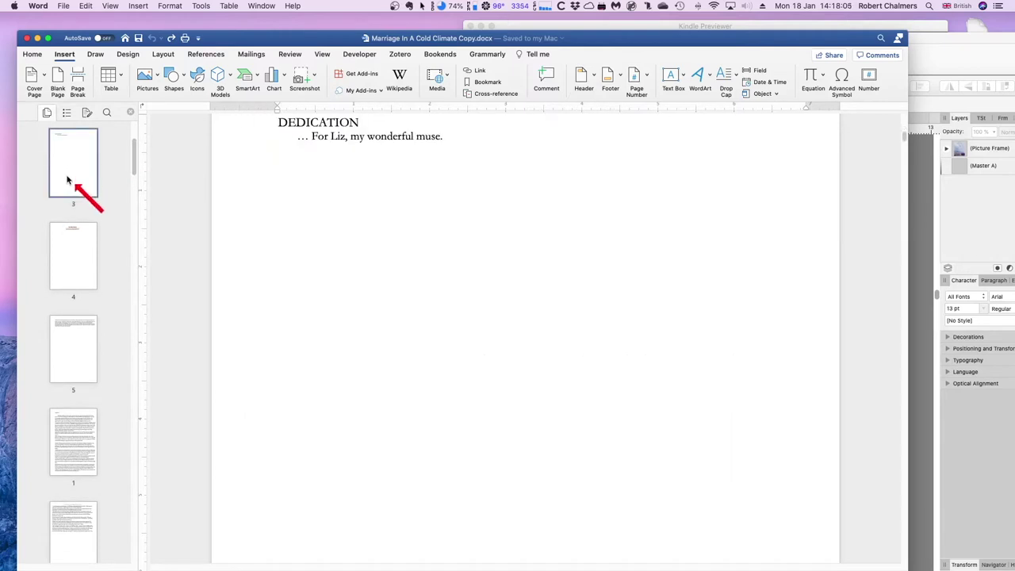
drag(135, 159, 135, 132)
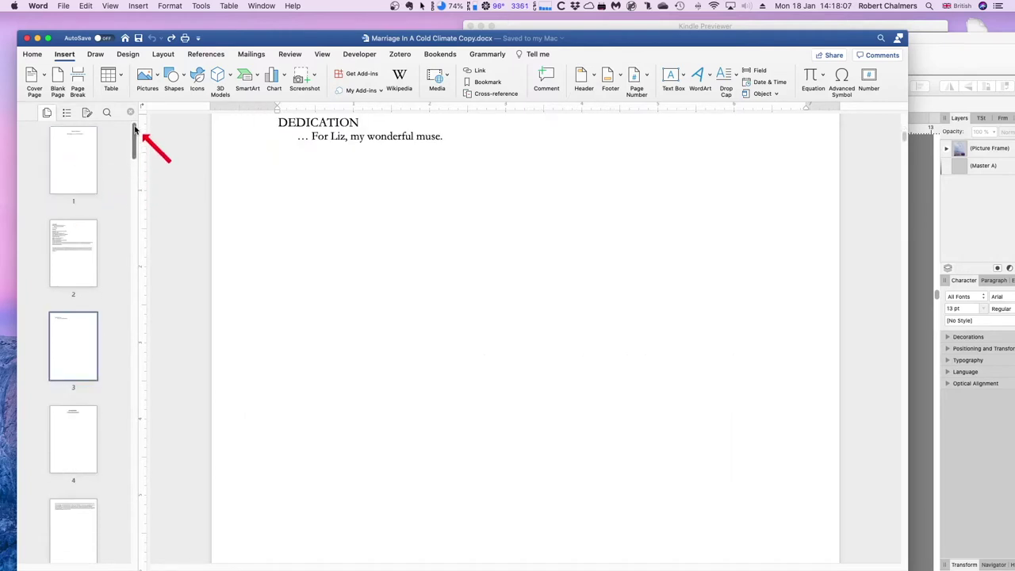
Review the front matter page by page: title, copyright, dedication, author's website and story blurb.
click(89, 148)
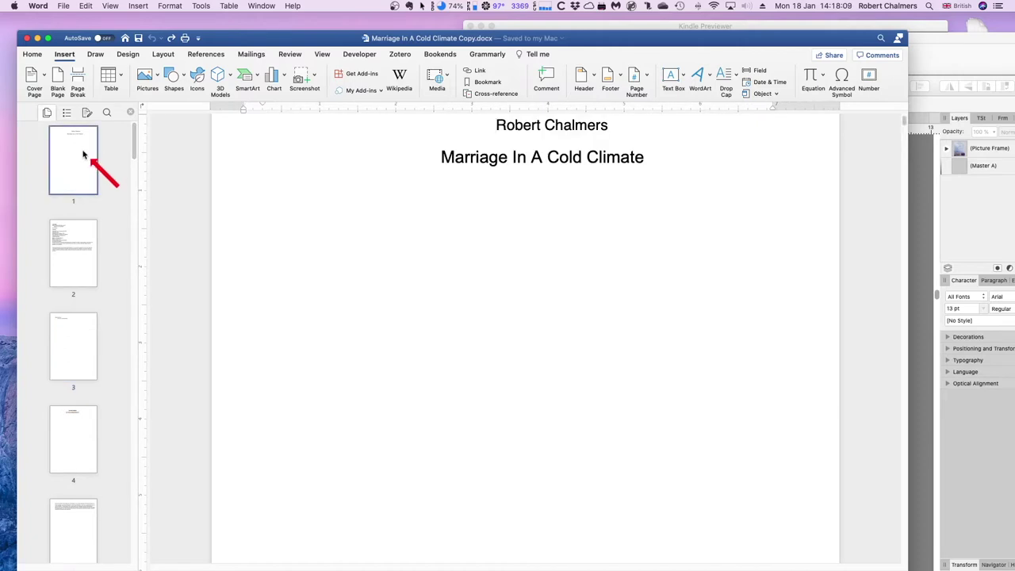
click(75, 251)
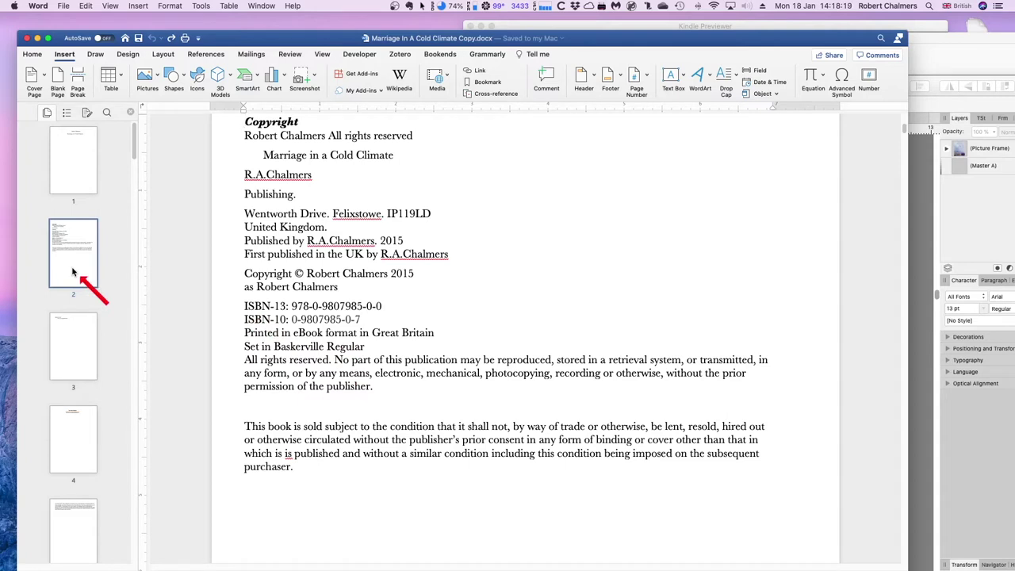
click(77, 337)
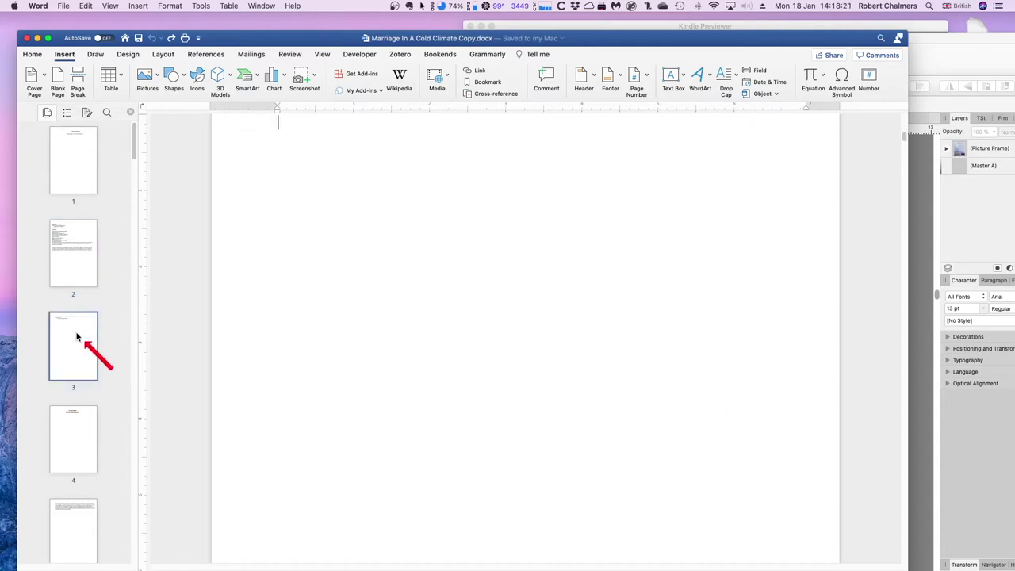
drag(135, 149, 135, 176)
scroll(135, 175, up, 3)
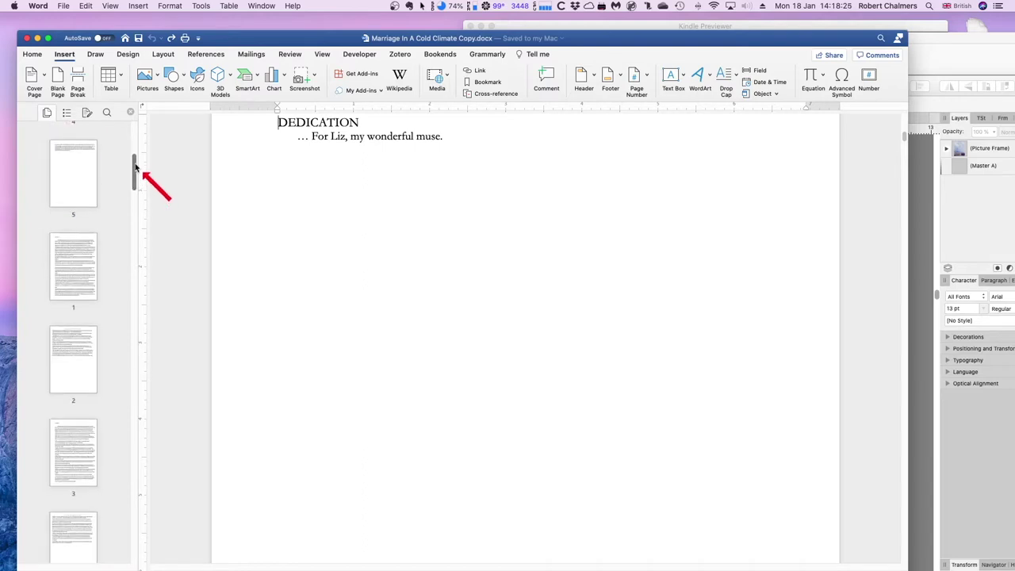
click(70, 231)
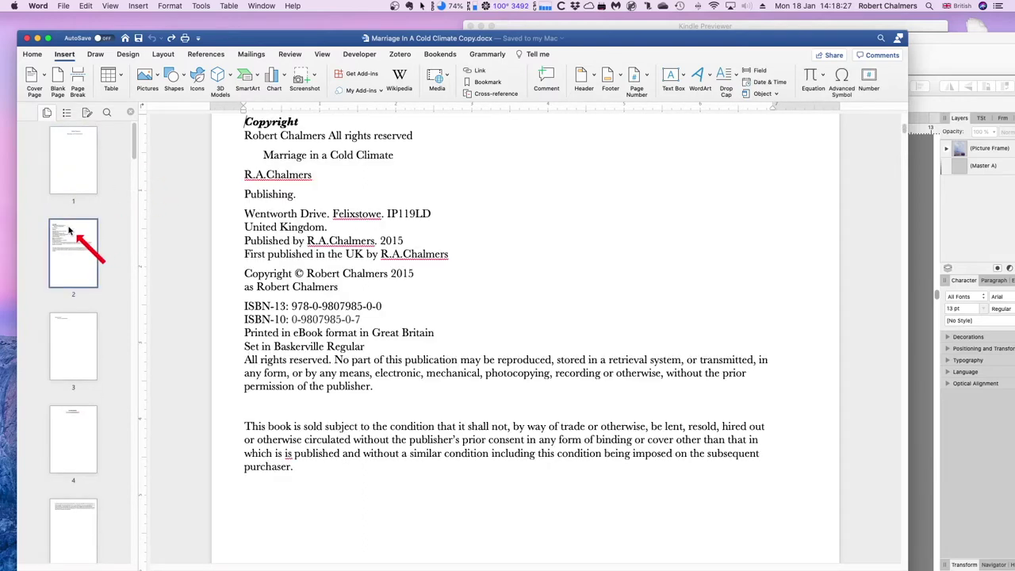
click(77, 333)
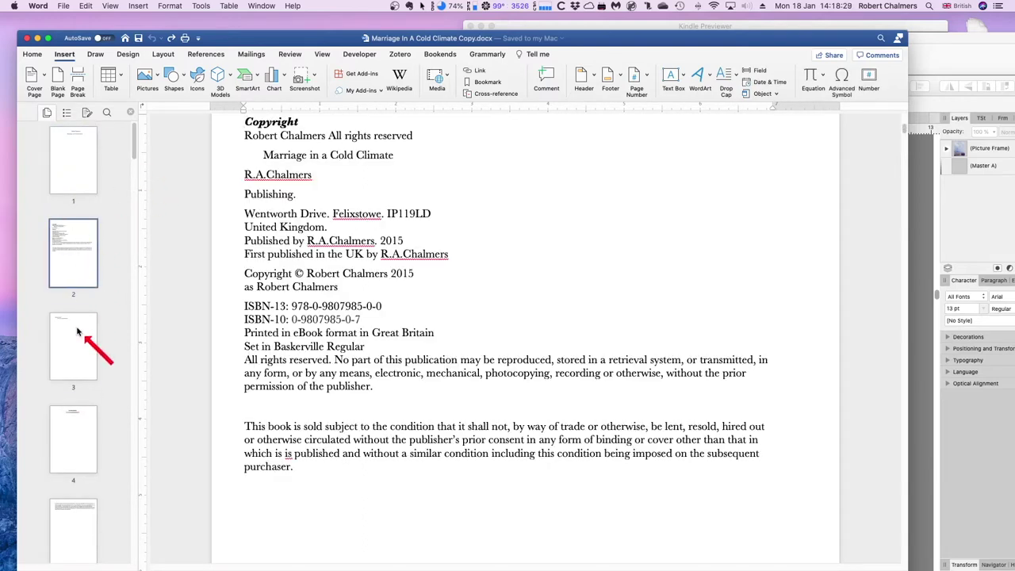
click(76, 441)
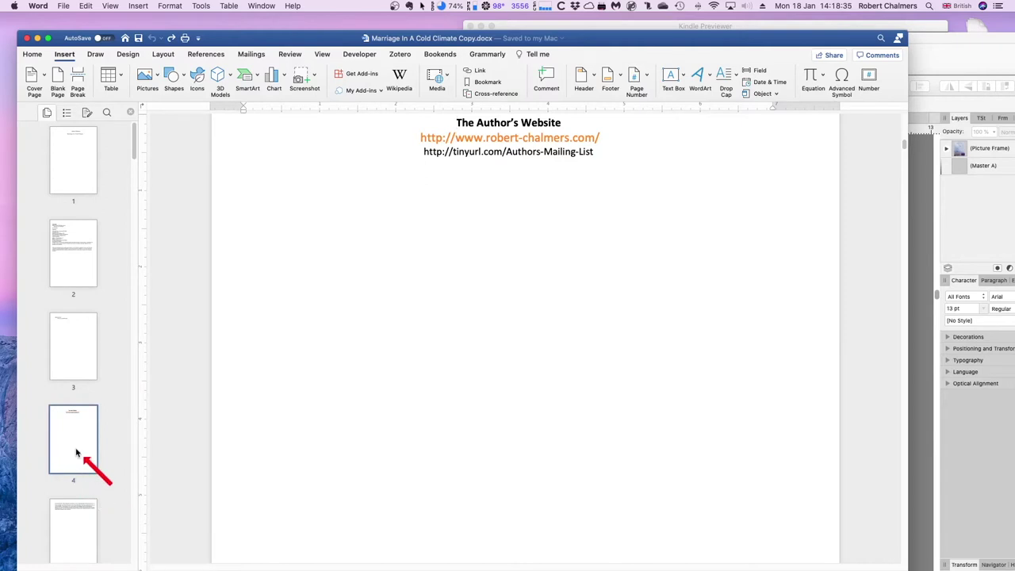
click(82, 529)
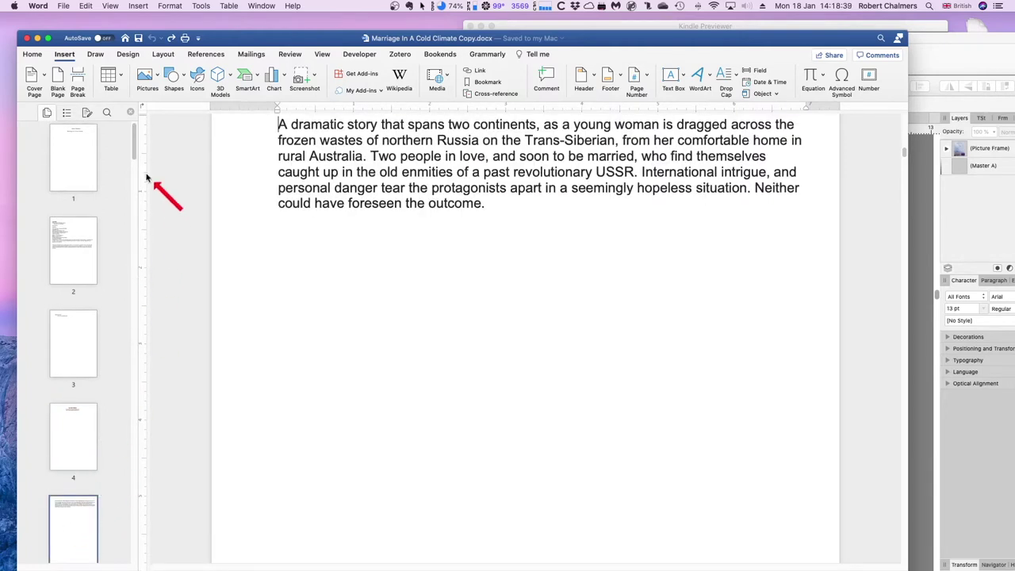
Examine how the Chapter 1, 2 and 3 pages of the manuscript are laid out, including where each chapter starts and ends.
drag(134, 150, 134, 182)
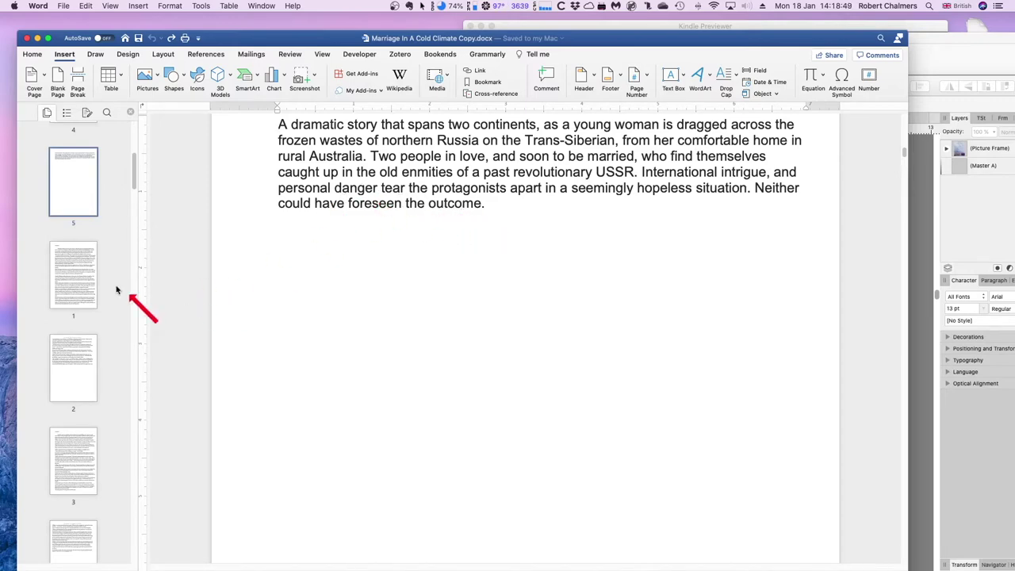
click(74, 287)
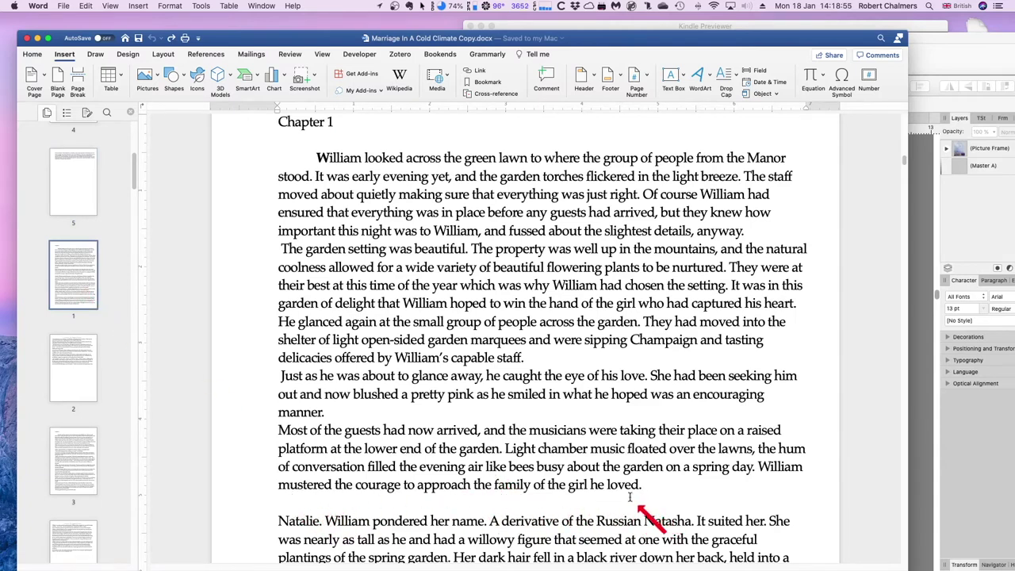
click(75, 361)
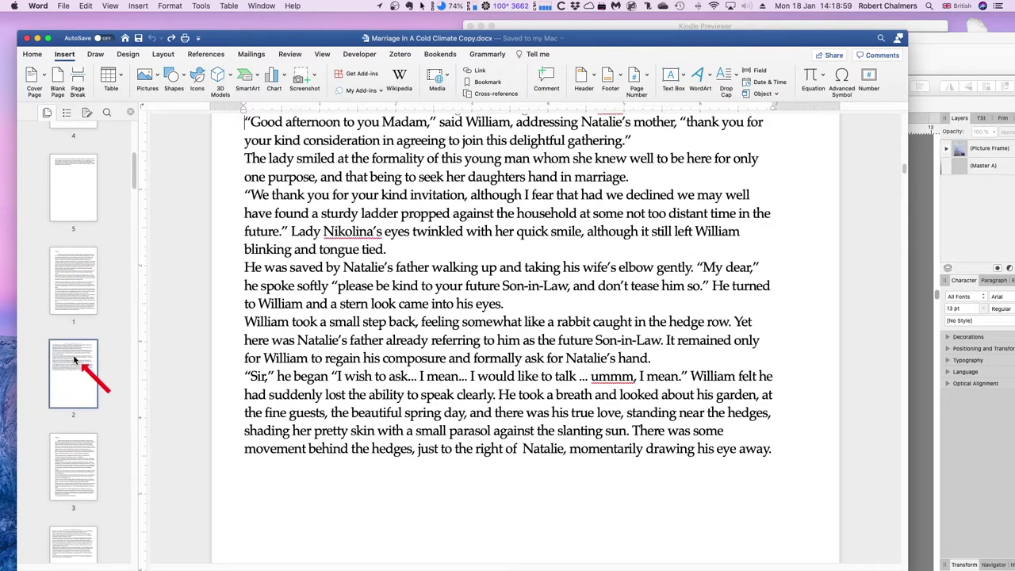
click(79, 456)
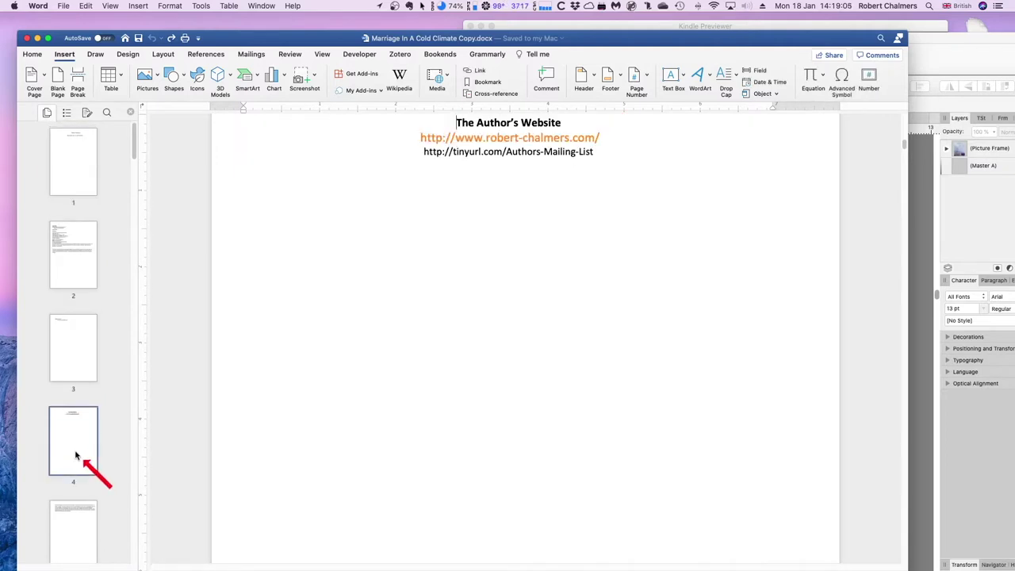
scroll(75, 455, down, 8)
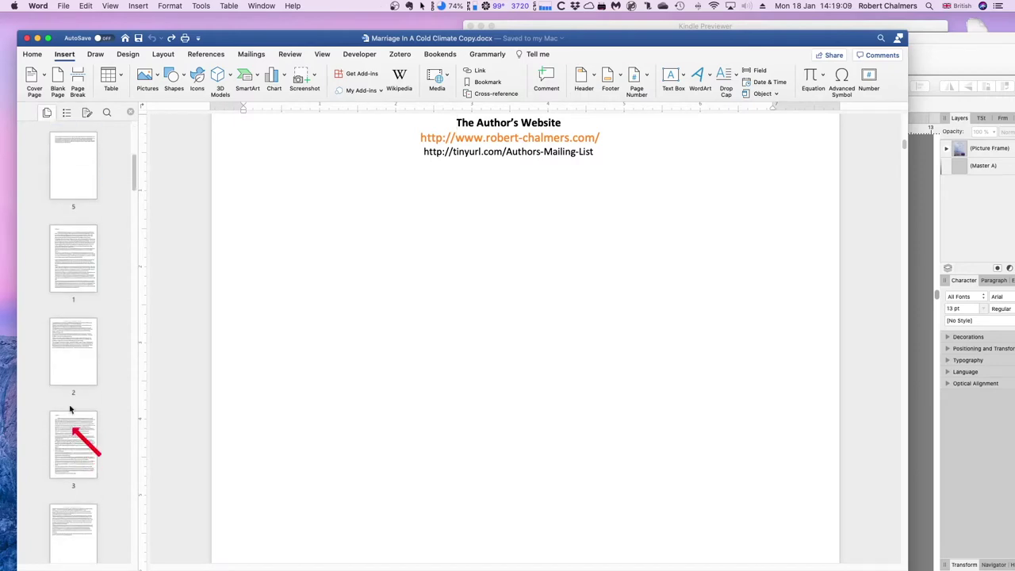
click(70, 337)
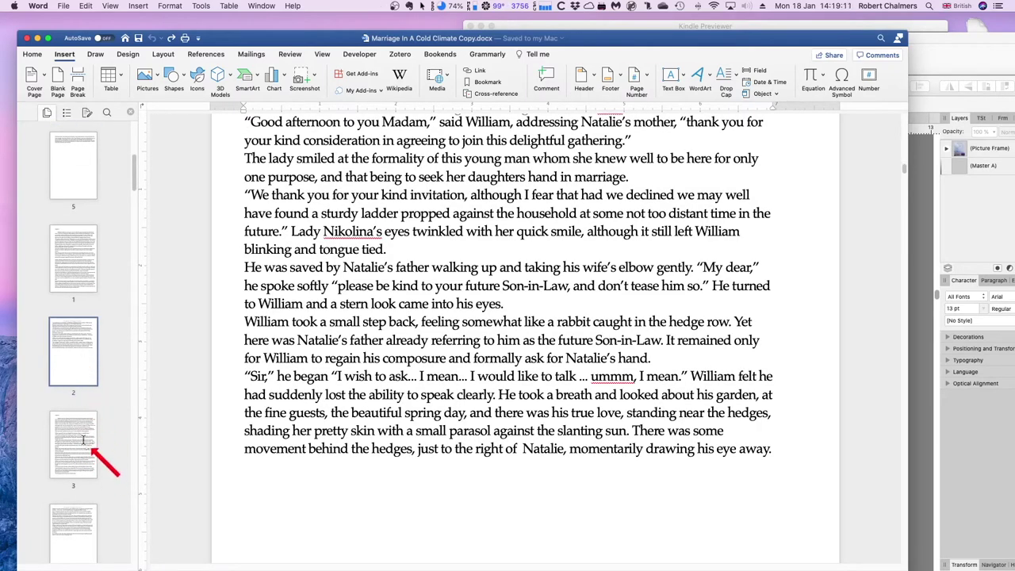
click(83, 441)
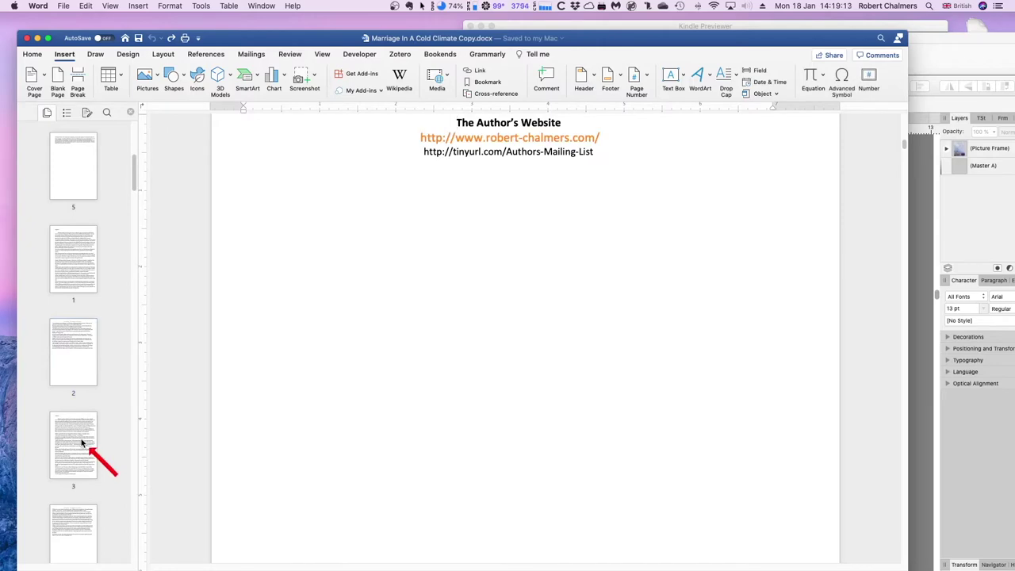
scroll(82, 442, down, 5)
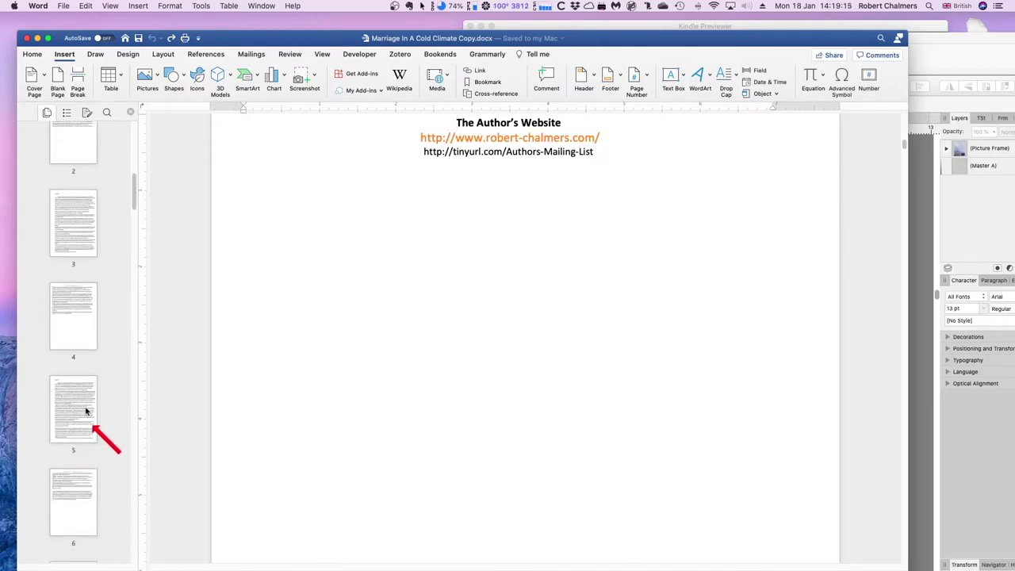
click(68, 326)
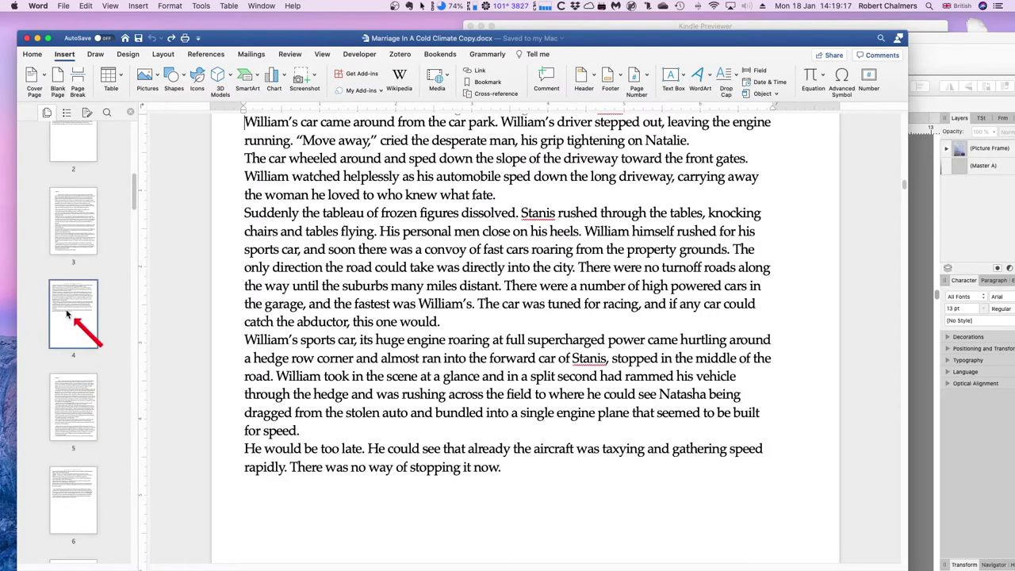
click(83, 406)
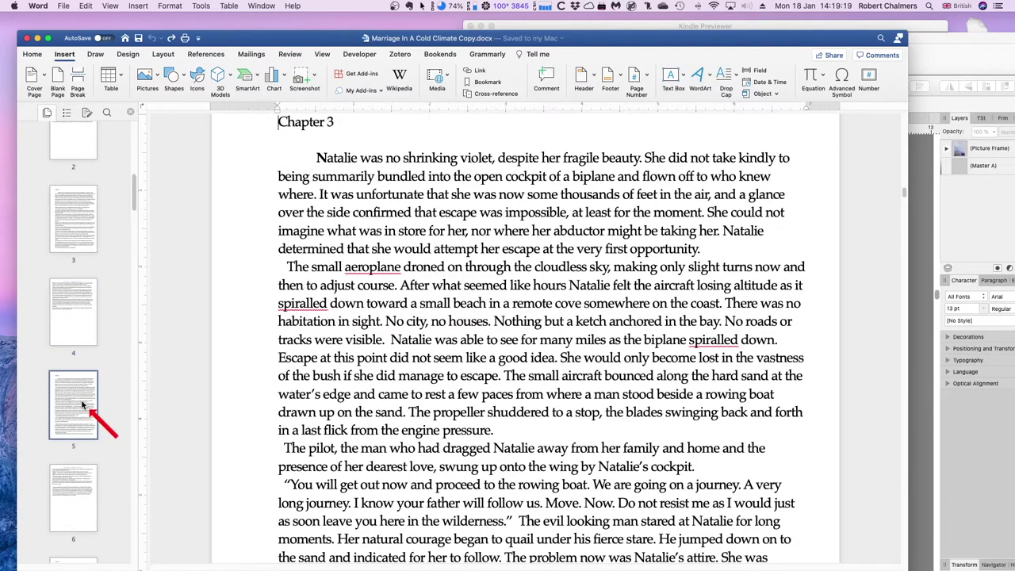
click(68, 206)
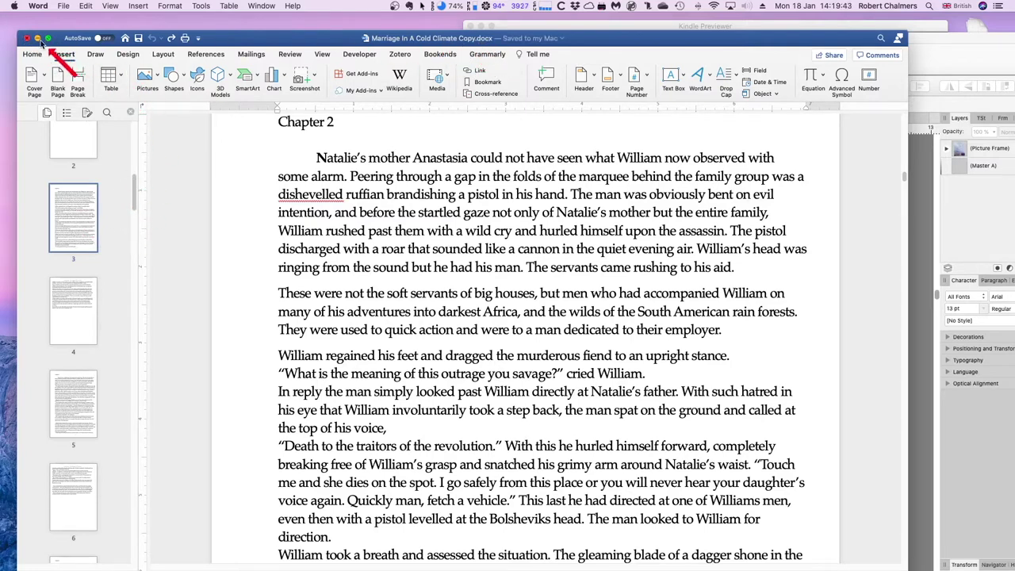
Minimise the Word manuscript, switch to the Affinity Publisher editing copy and reposition its window to show more of the workspace.
click(38, 40)
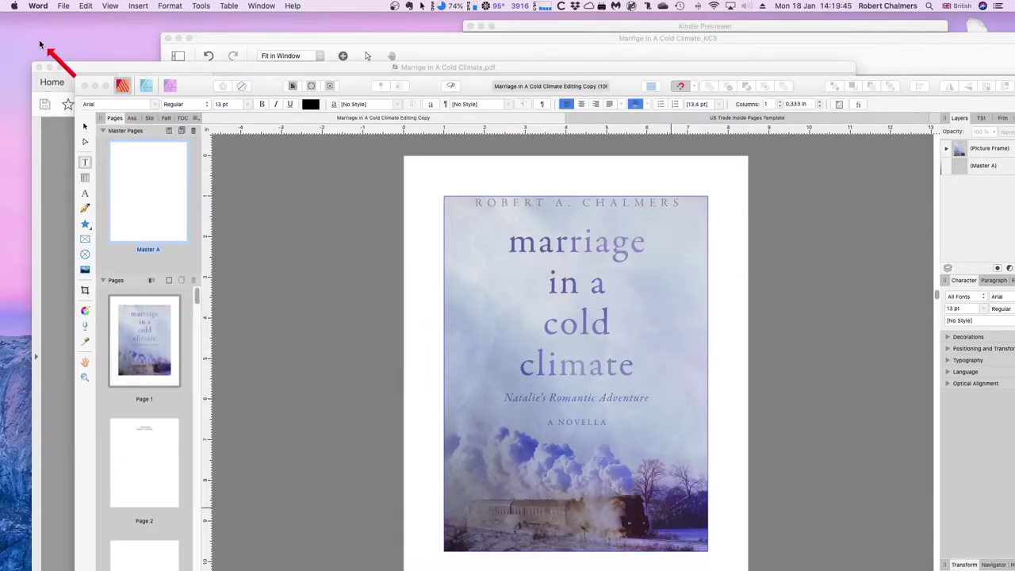
click(336, 246)
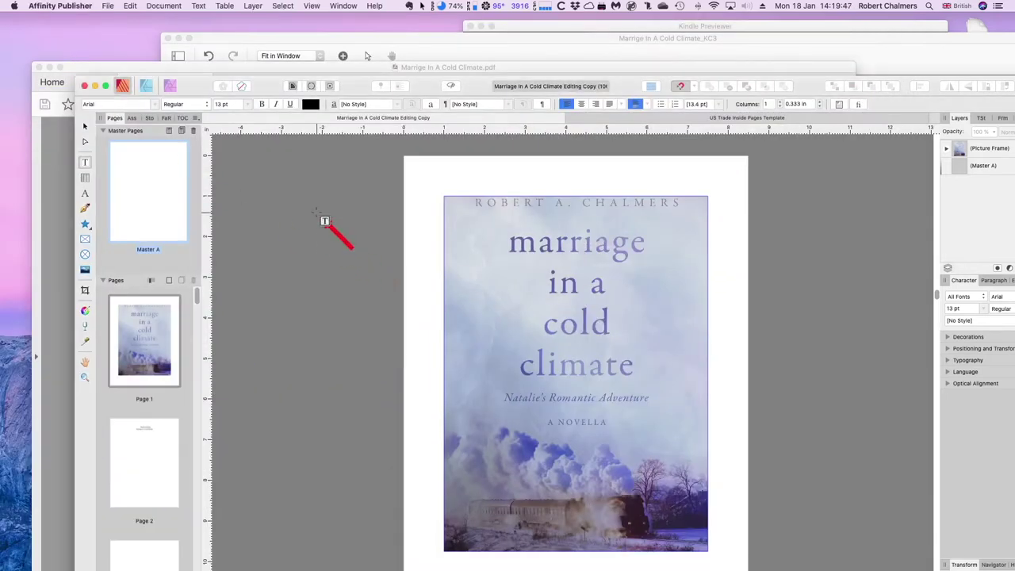
drag(423, 89, 379, 89)
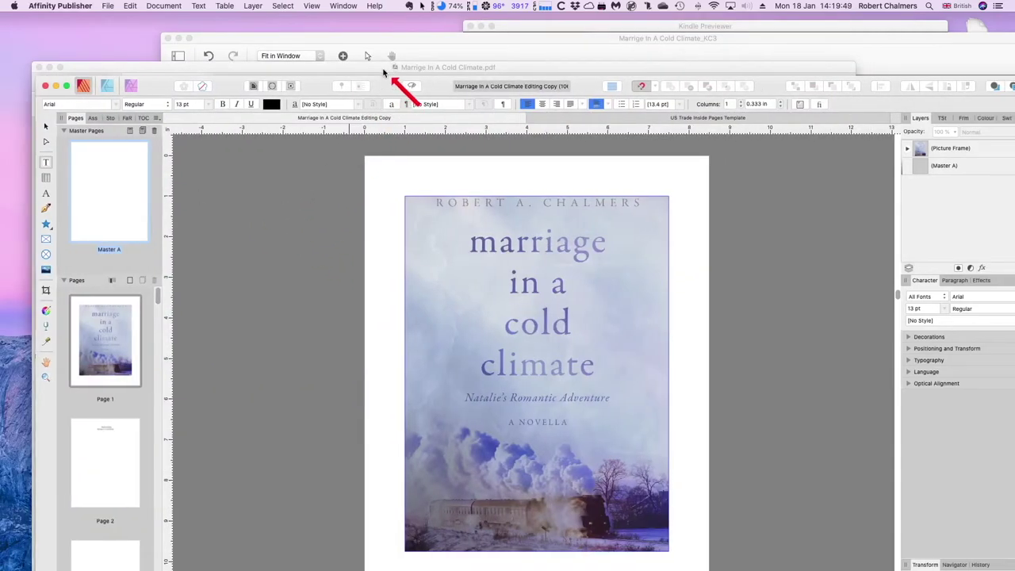
drag(305, 89, 302, 38)
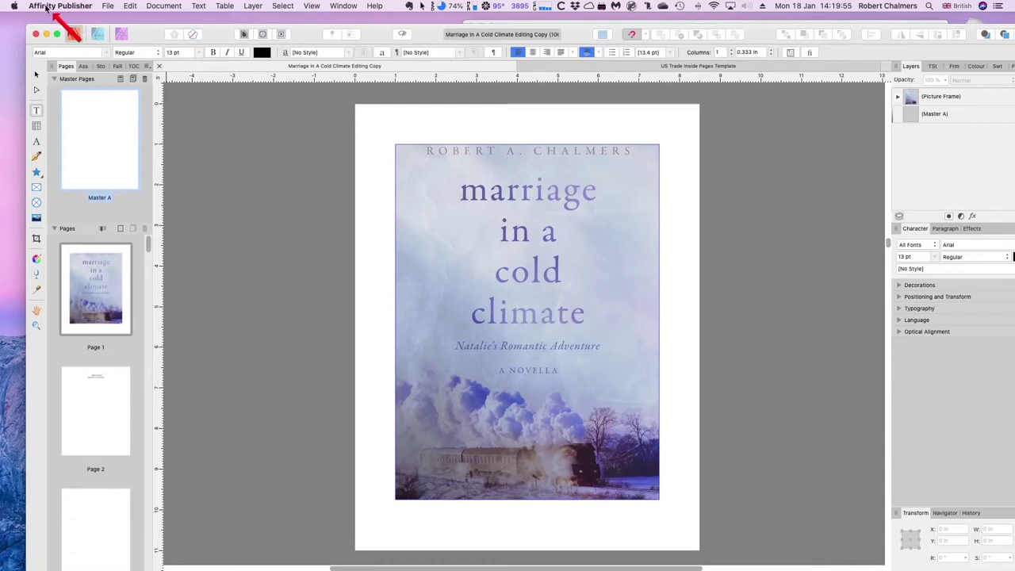
Open the Master A page and check its page dimensions in Spread Setup without changing anything.
double_click(103, 157)
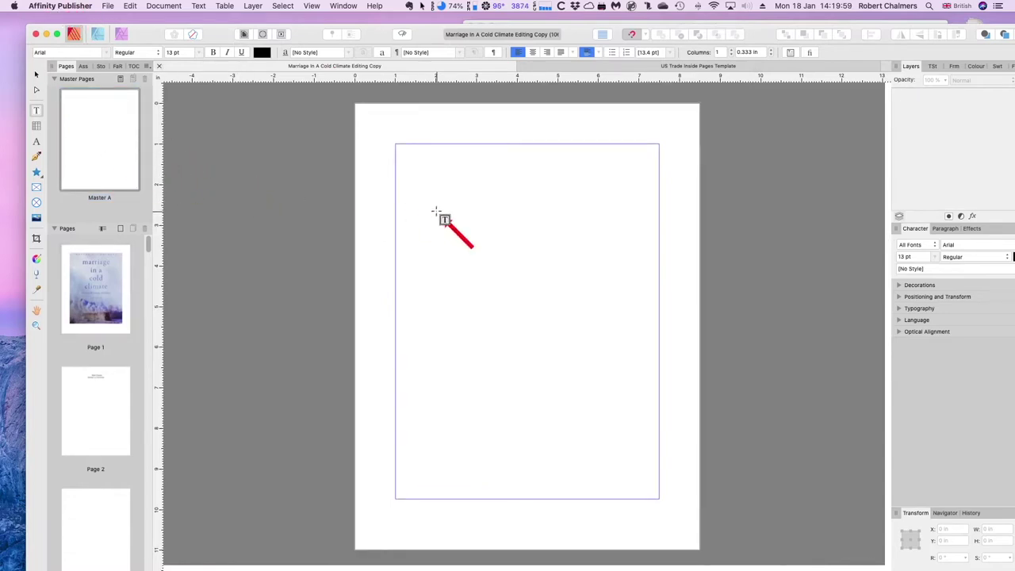
click(35, 74)
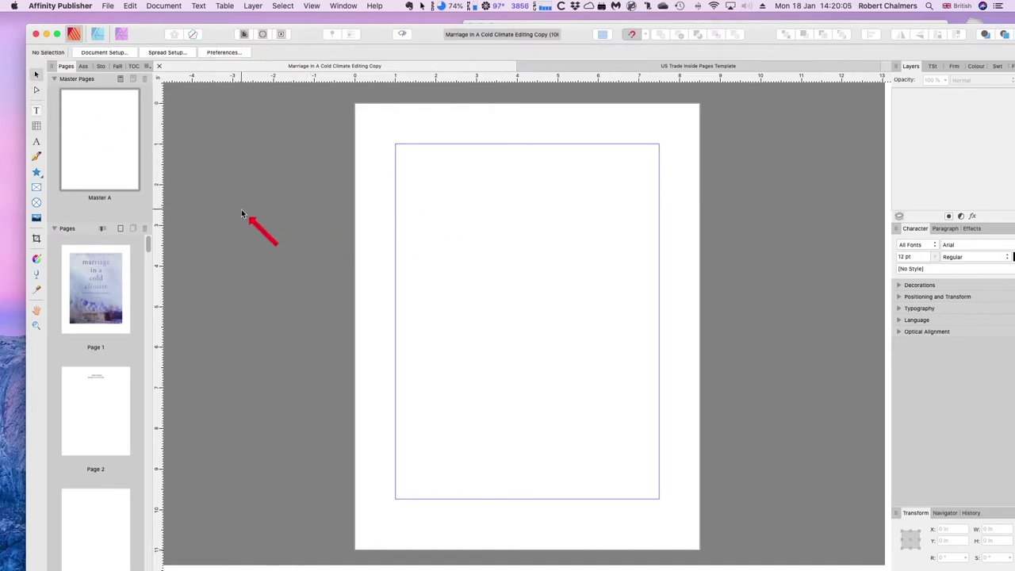
click(158, 52)
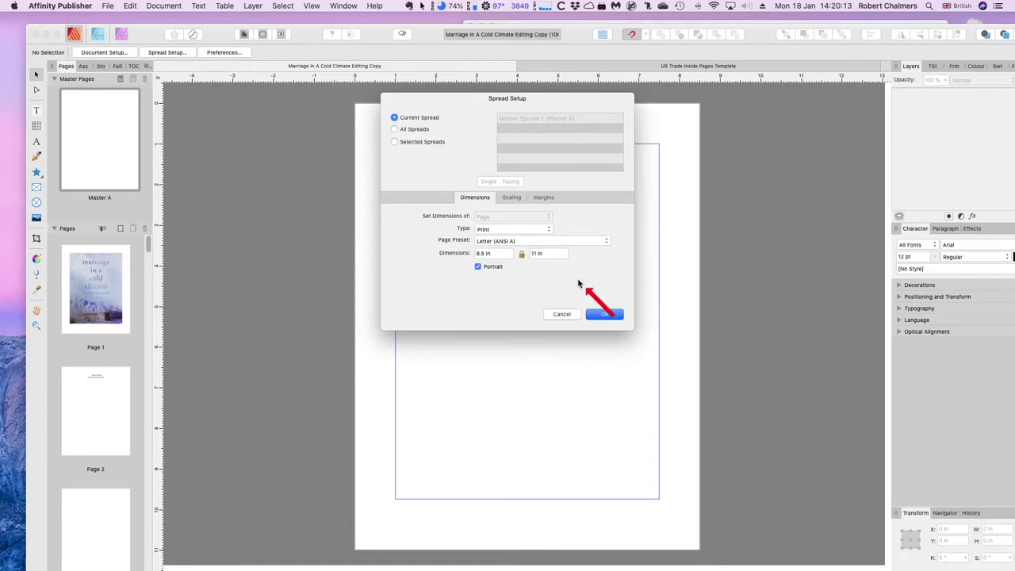
click(562, 314)
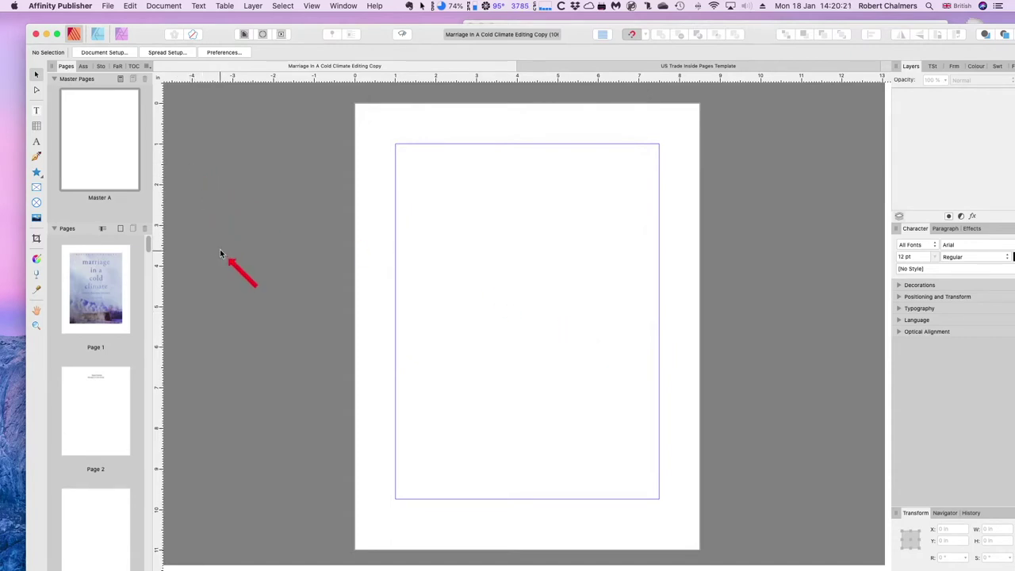
Review the first three pages of the document: the cover image, the title page and the blank page.
scroll(205, 252, up, 1)
click(94, 279)
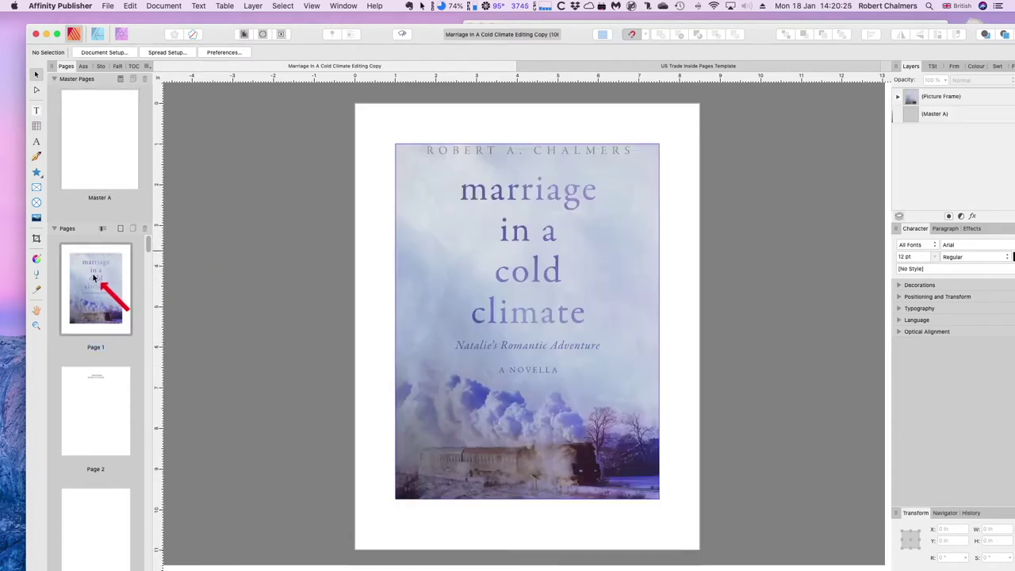
scroll(147, 249, down, 1)
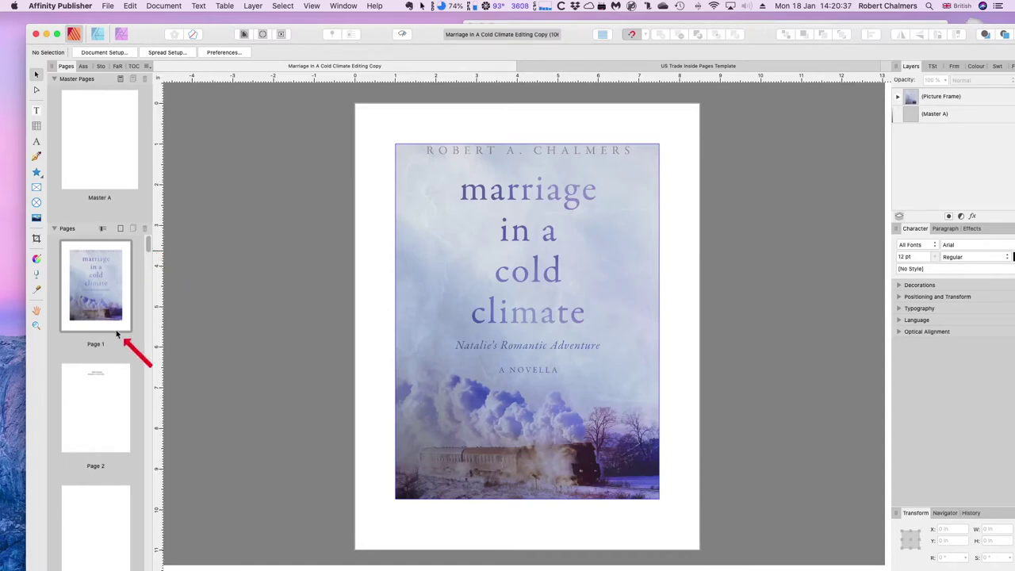
click(97, 391)
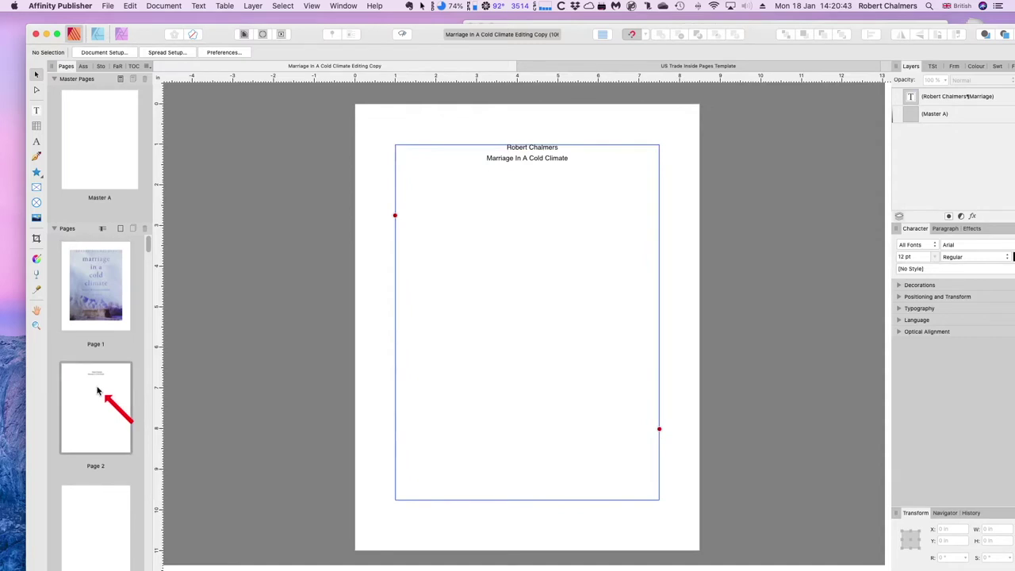
drag(149, 249, 150, 260)
click(93, 330)
scroll(149, 254, down, 3)
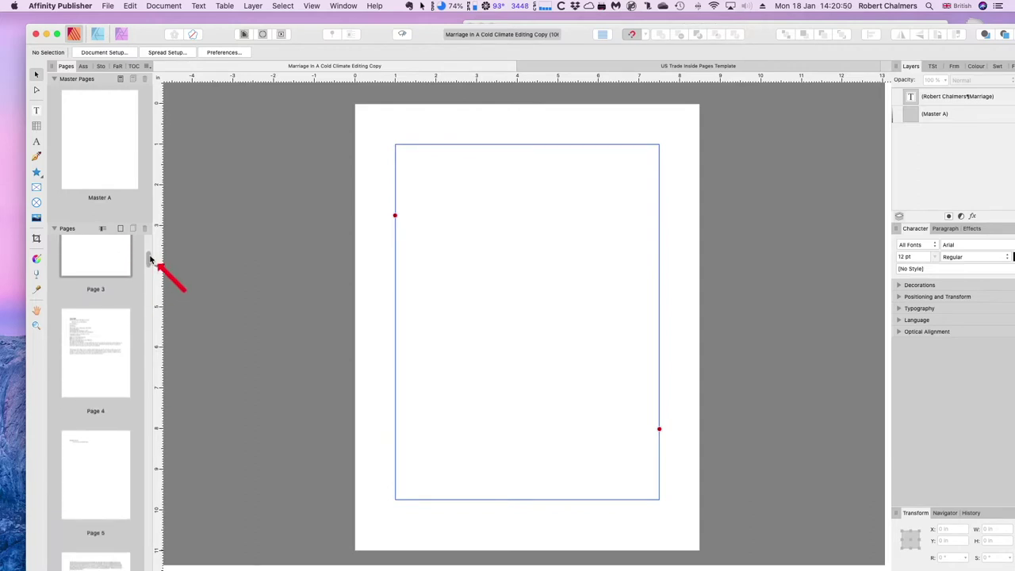
Examine pages 4 to 7 in turn: copyright, dedication, story blurb and the start of Chapter 1.
click(87, 312)
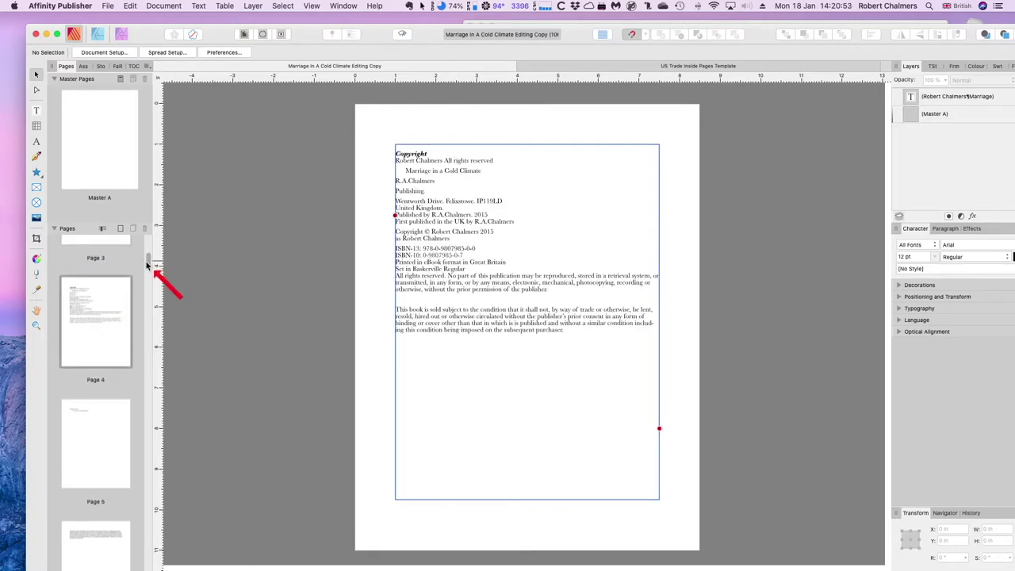
scroll(148, 265, down, 3)
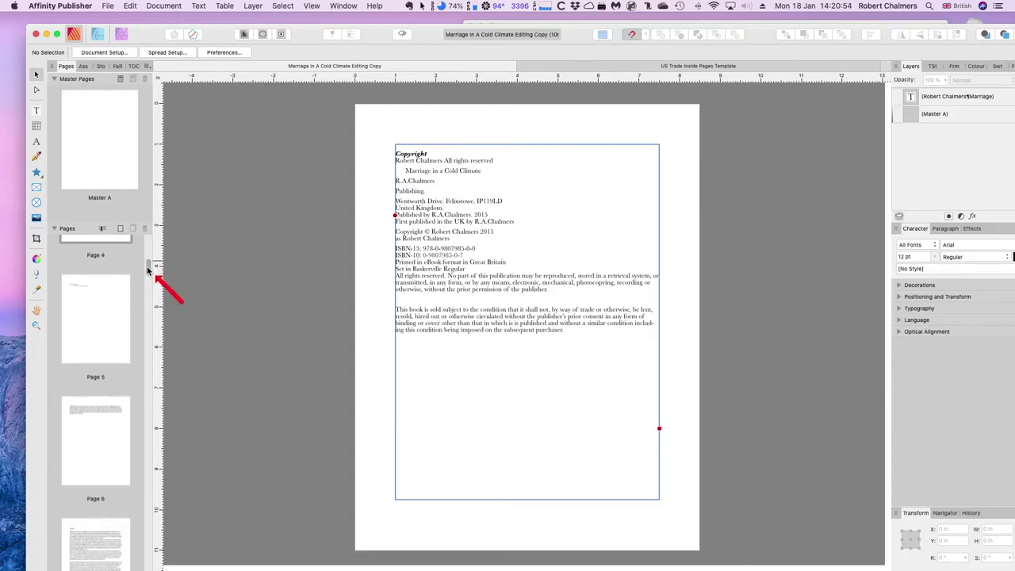
click(112, 285)
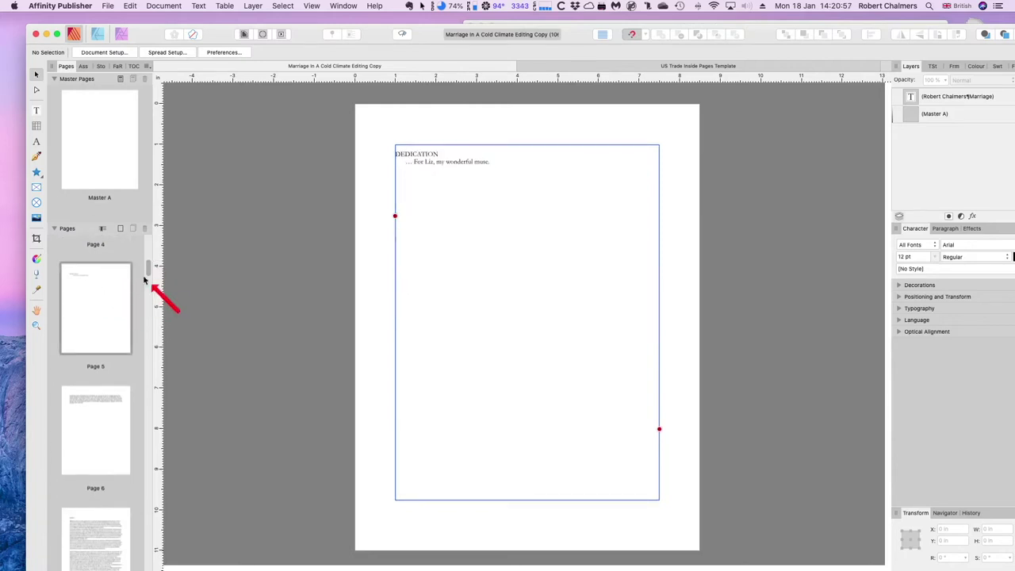
scroll(150, 266, down, 3)
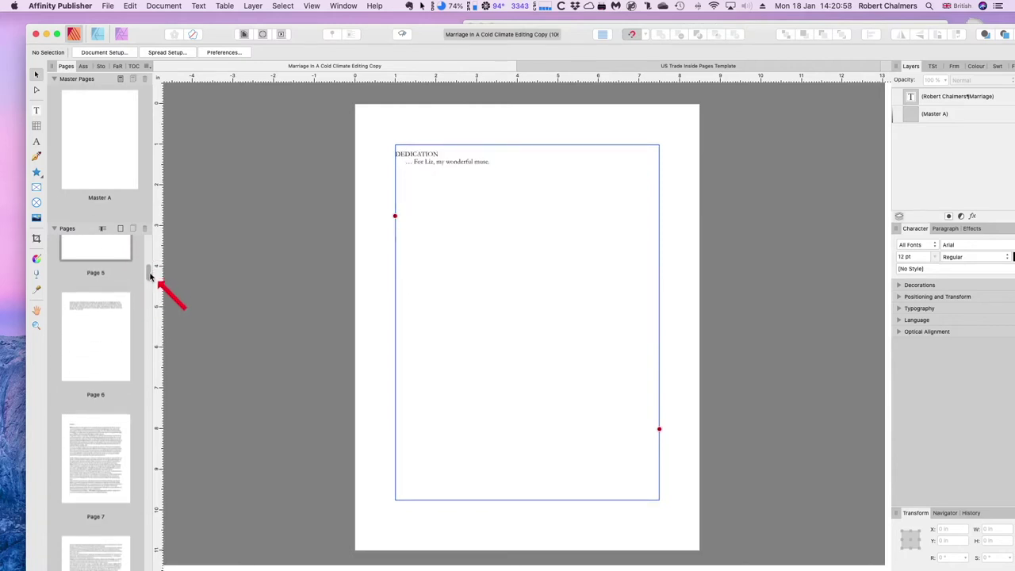
click(102, 323)
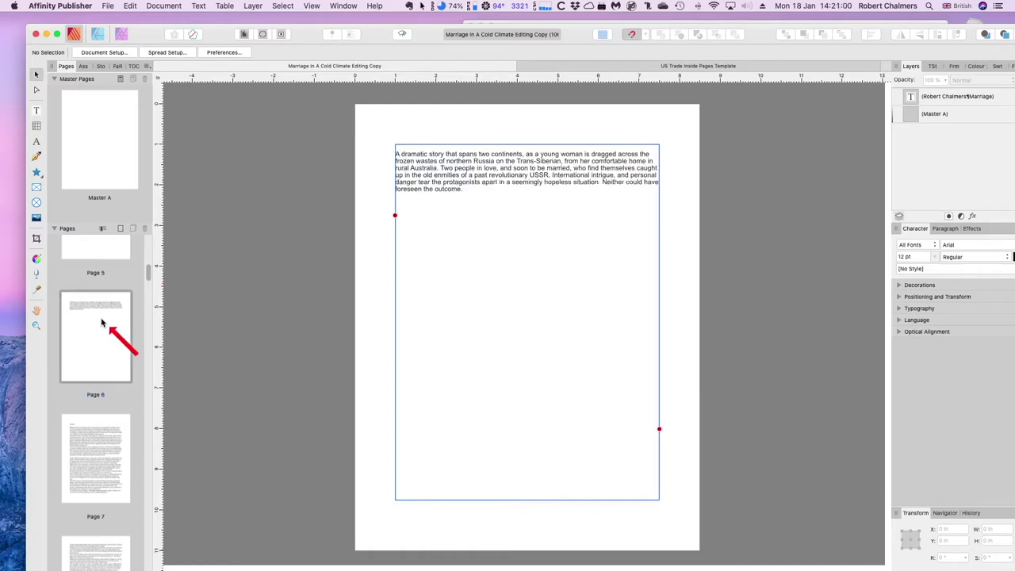
click(87, 439)
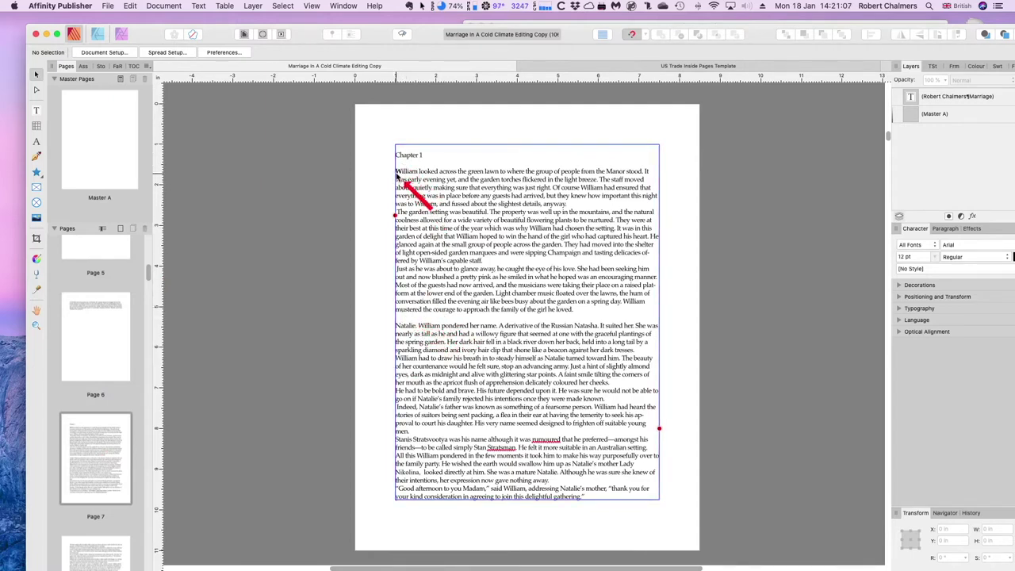
scroll(408, 318, up, 1)
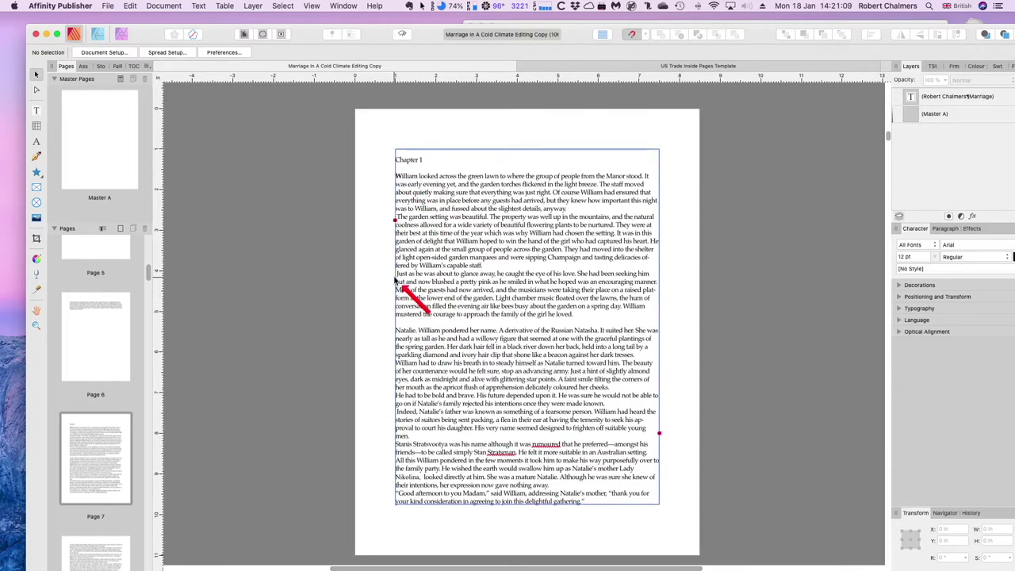
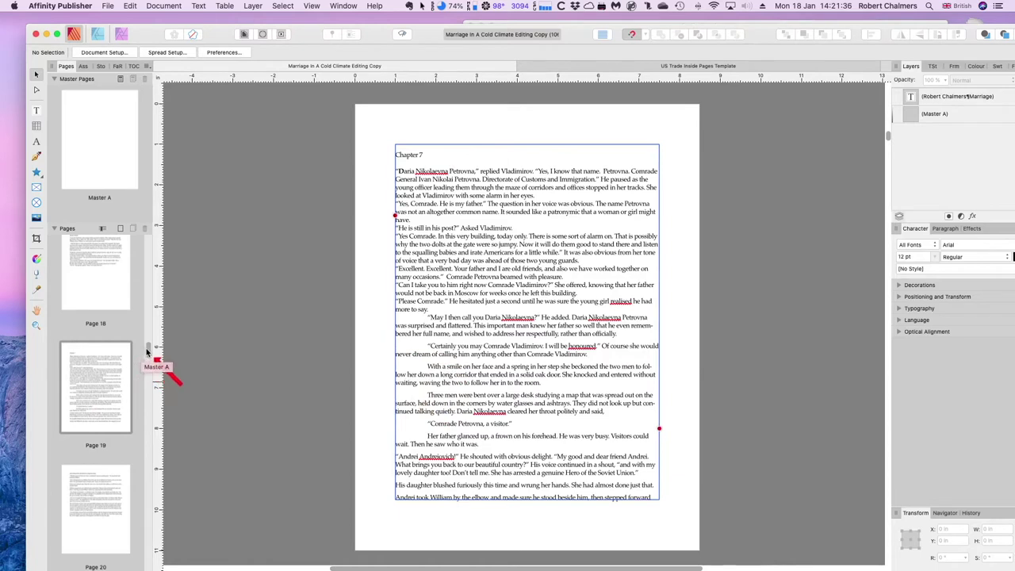
Inspect the opening pages of Chapters 11, 12 and 14 on pages 27, 30 and 36.
drag(146, 351, 148, 396)
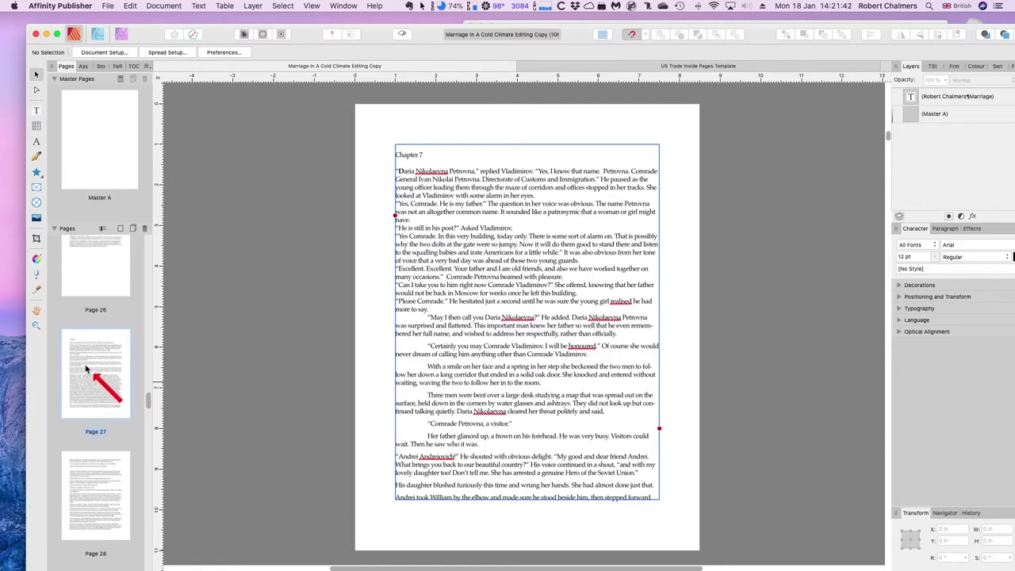
click(87, 369)
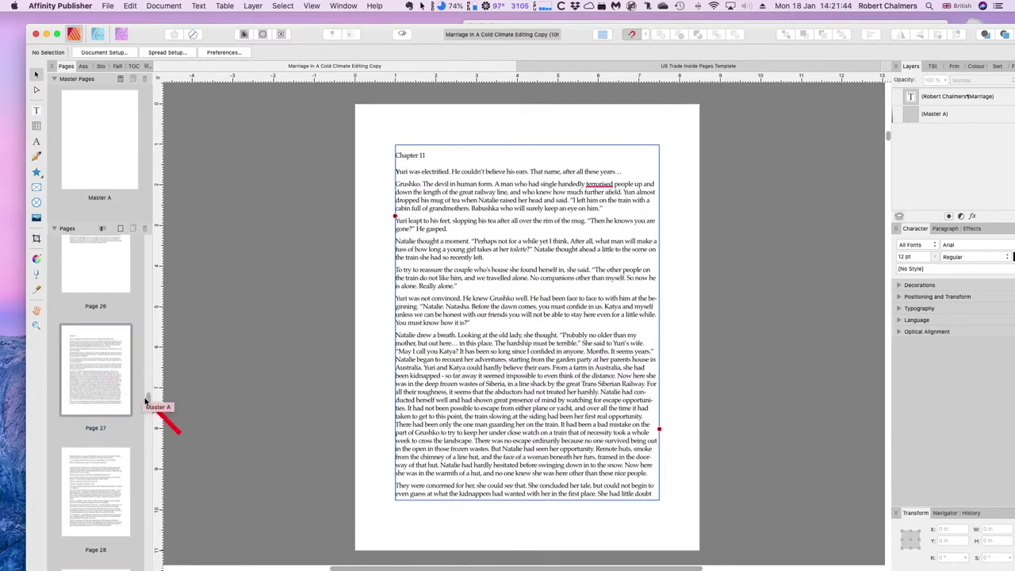
drag(148, 403, 149, 425)
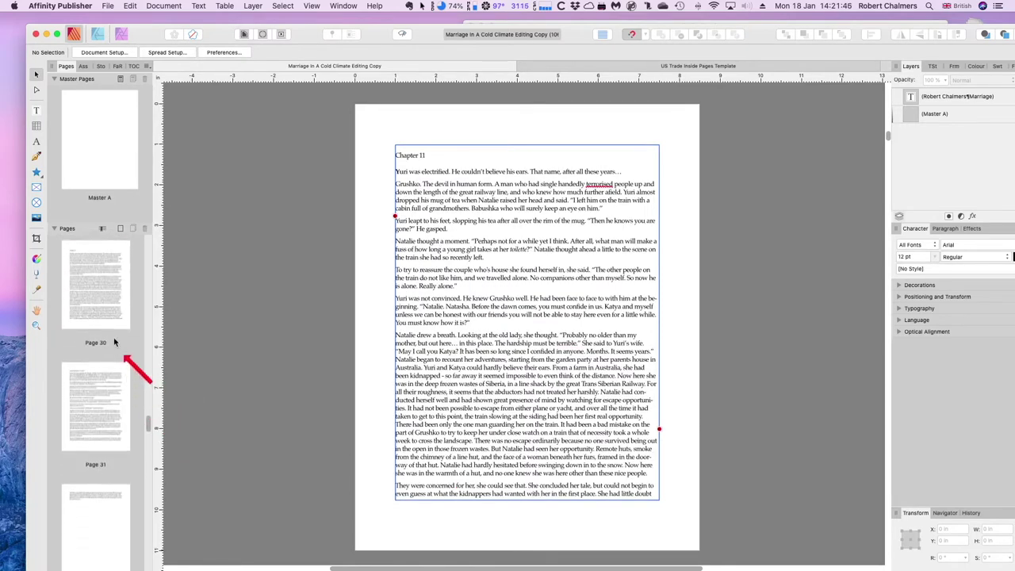
click(101, 308)
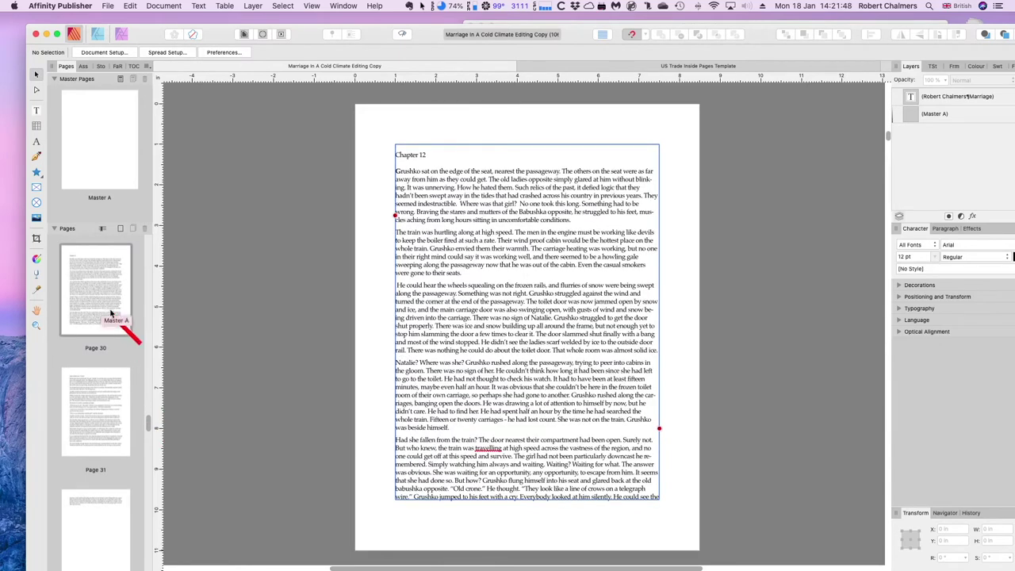
scroll(150, 408, up, 2)
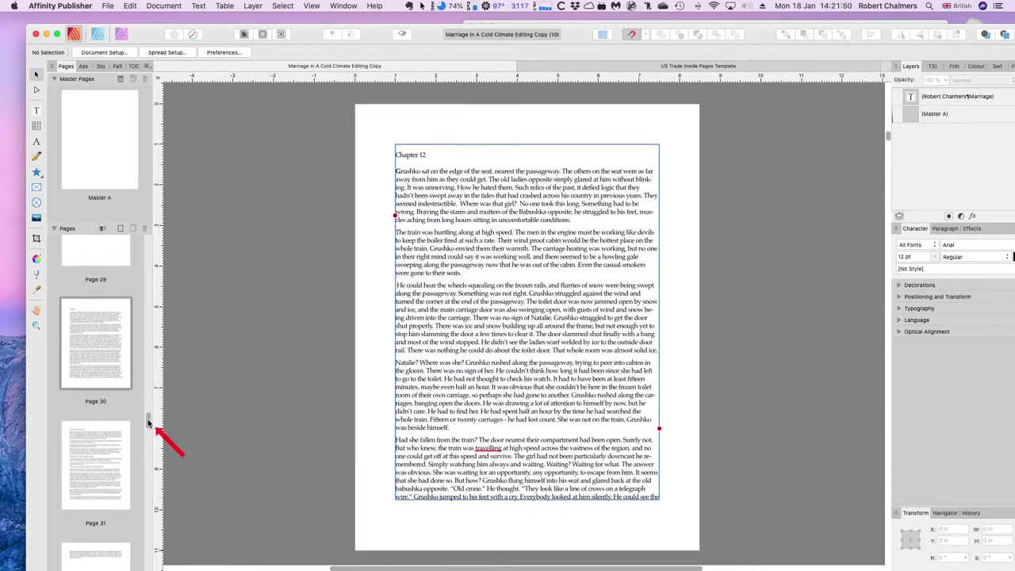
drag(147, 423, 145, 453)
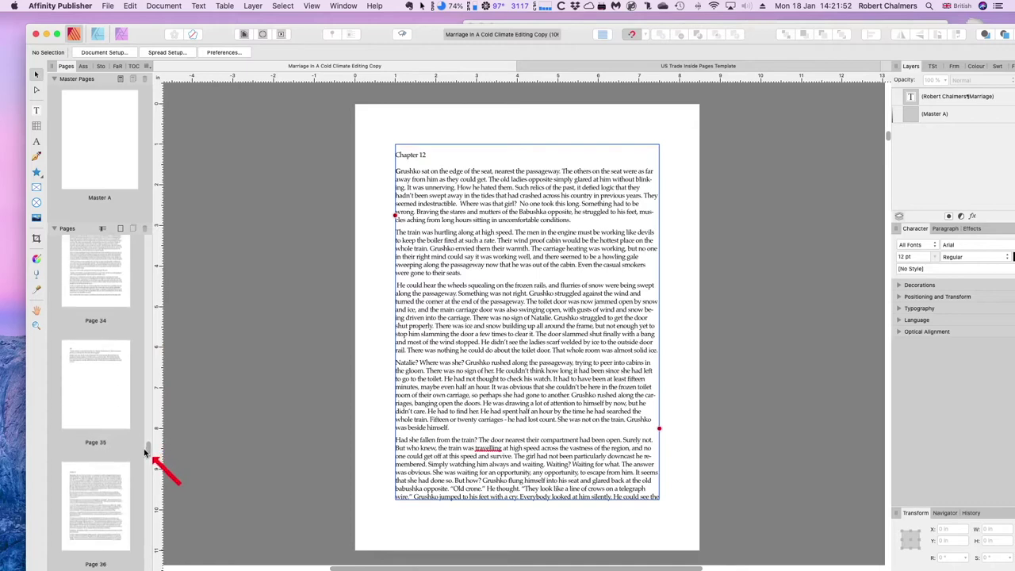
scroll(142, 396, down, 2)
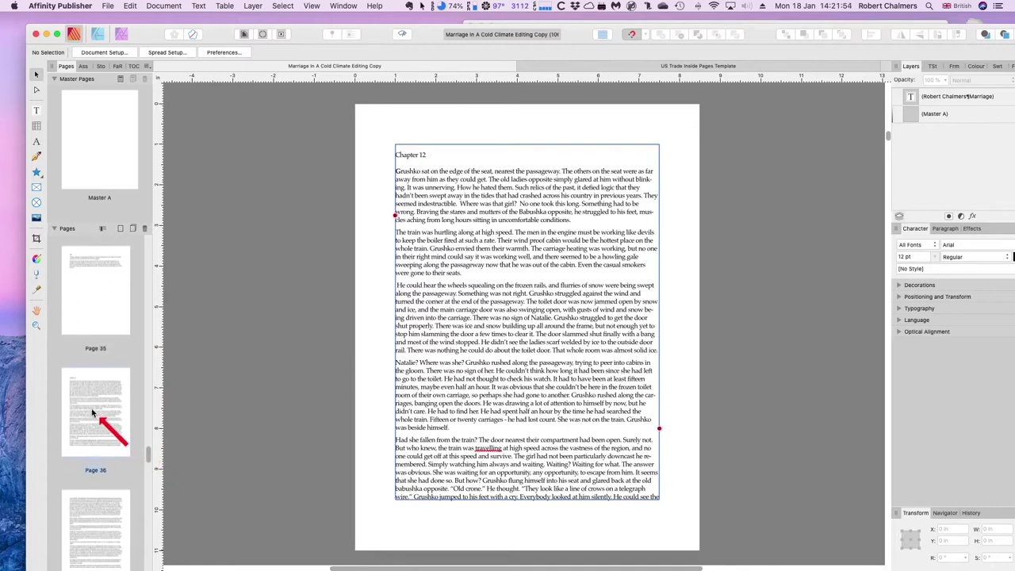
click(92, 412)
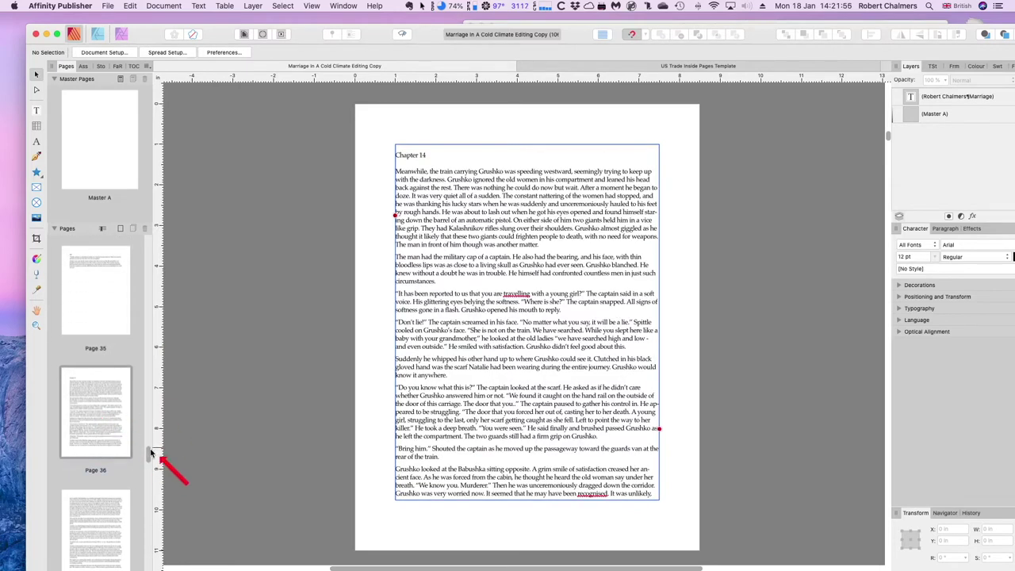
Examine the Chapter 17 text layout on page 44, including the first-line indents, and return to the cover on page 1.
drag(147, 453, 146, 505)
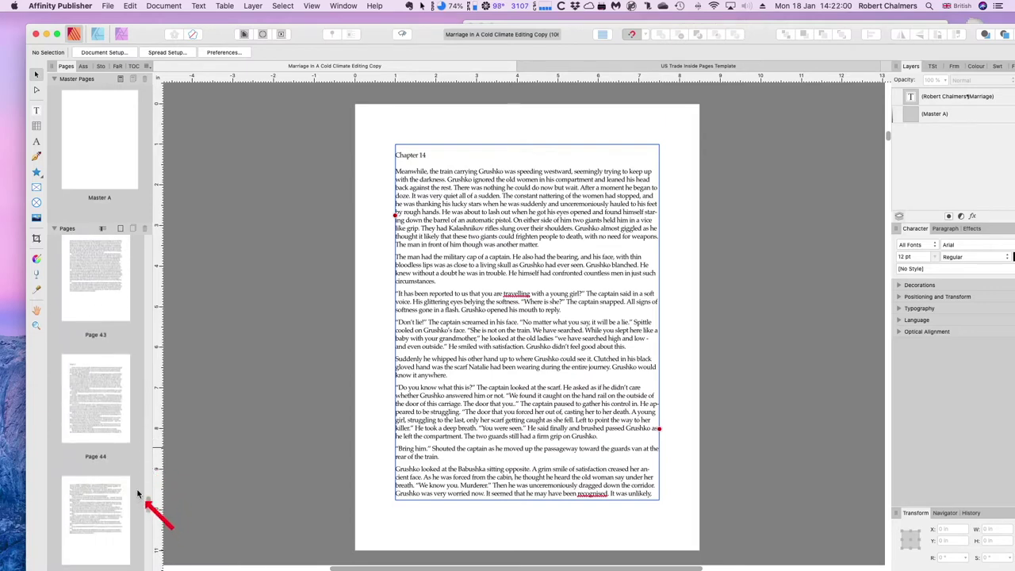
click(101, 408)
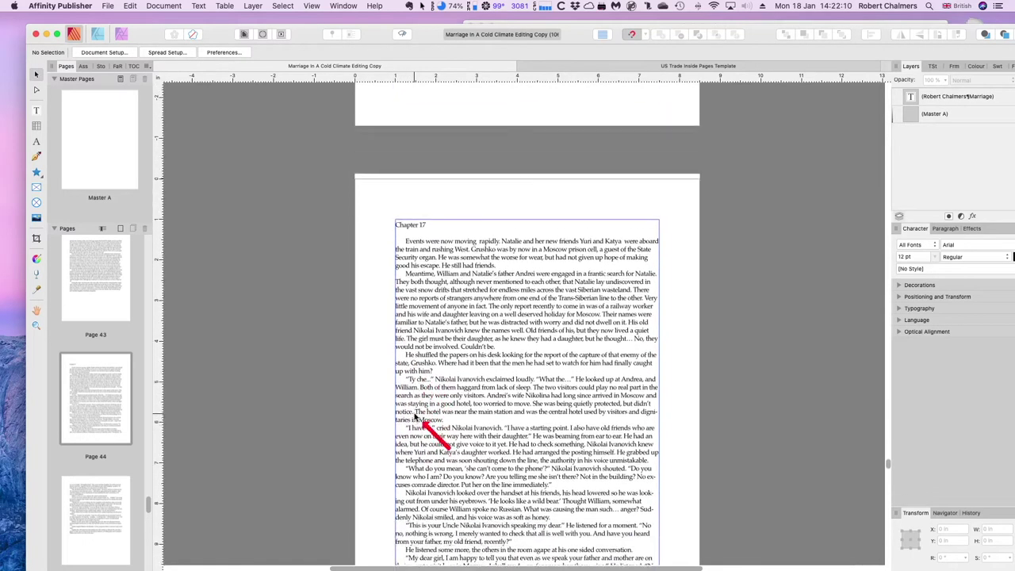
scroll(415, 417, down, 2)
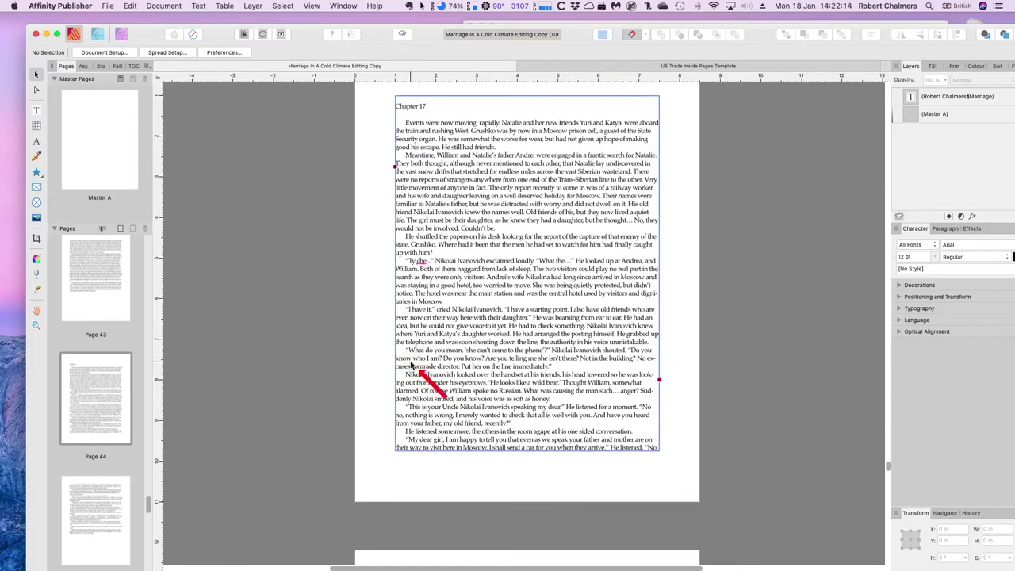
scroll(412, 364, down, 1)
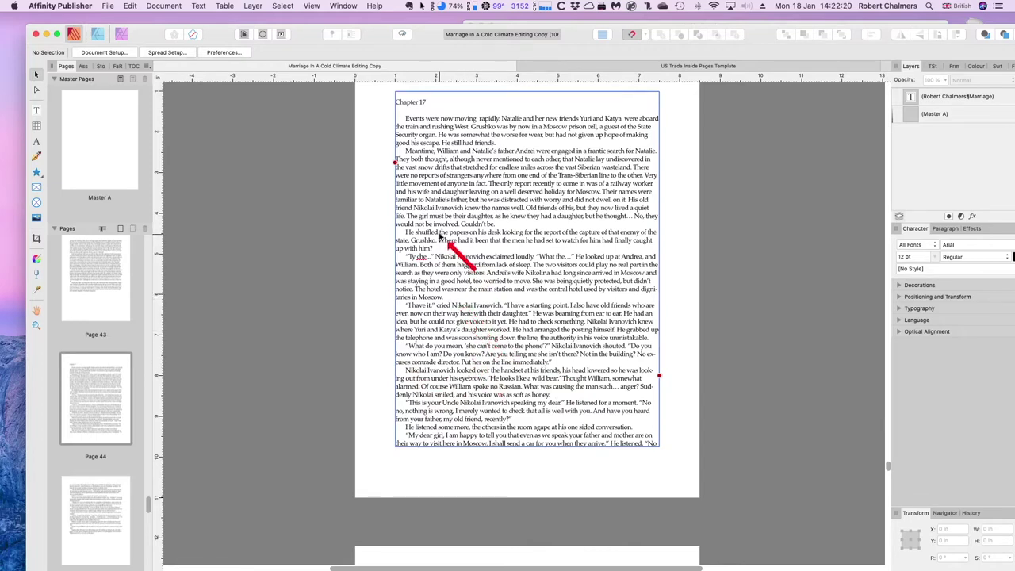
scroll(438, 234, down, 1)
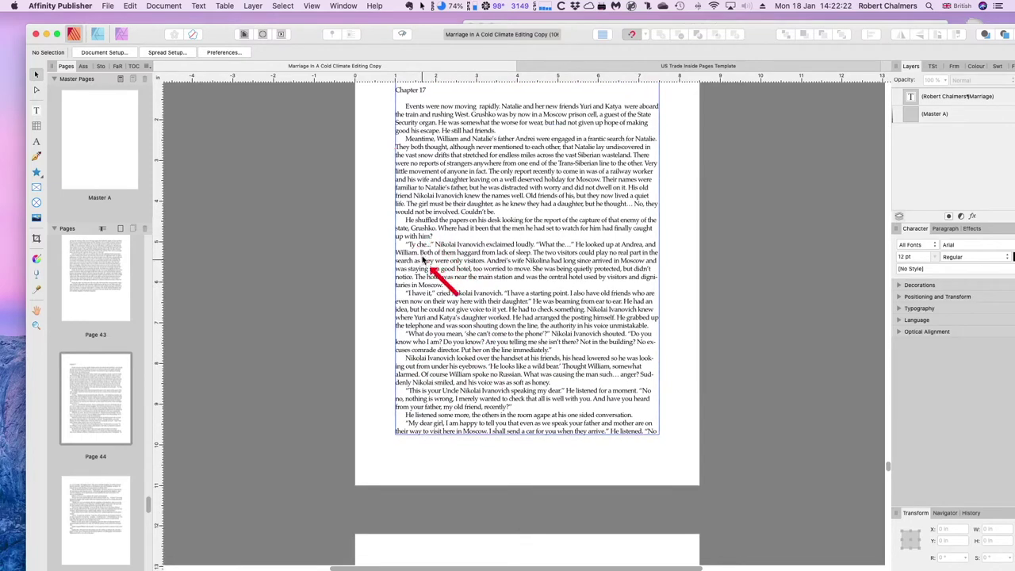
scroll(448, 305, down, 1)
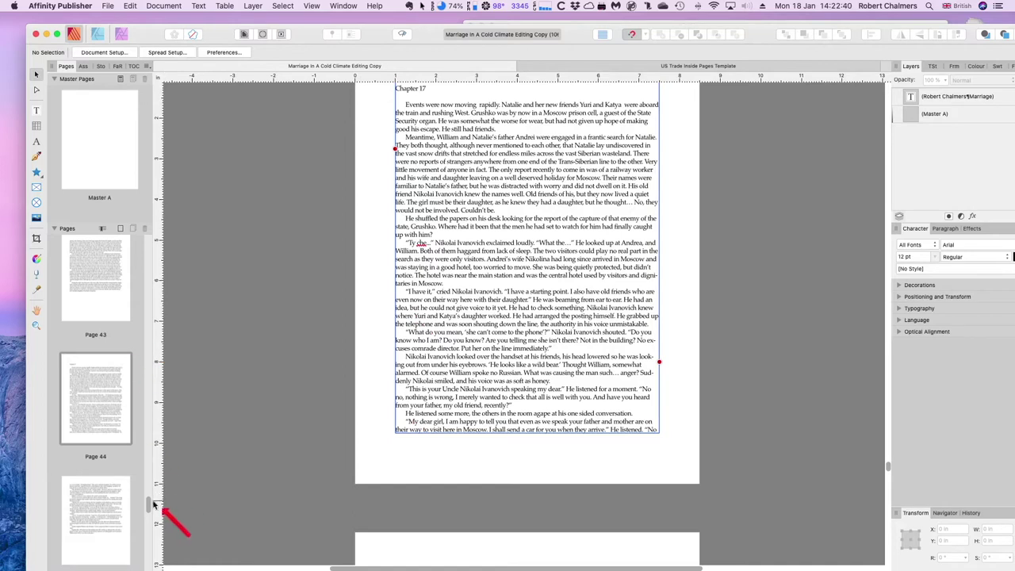
drag(148, 503, 145, 242)
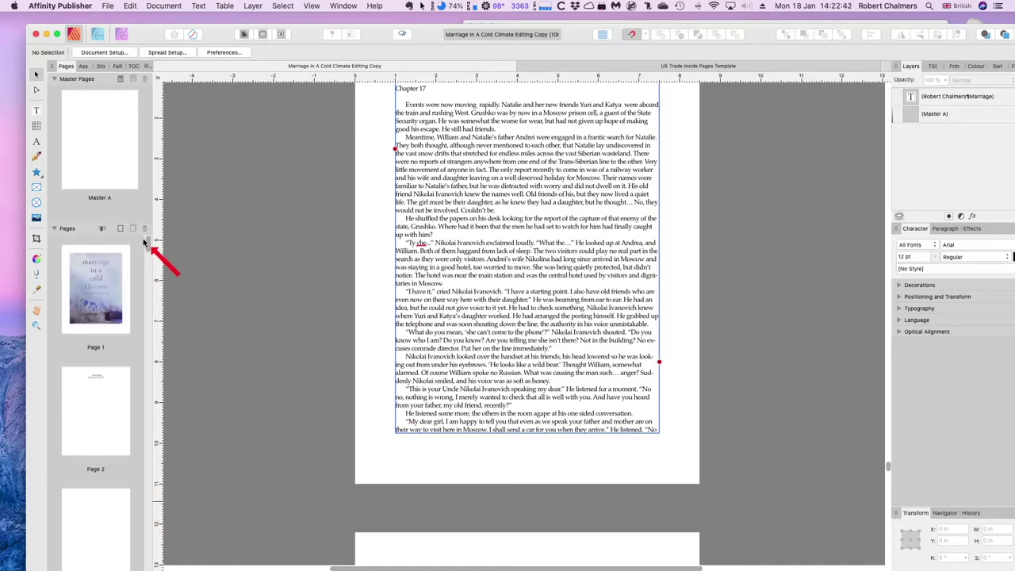
click(109, 274)
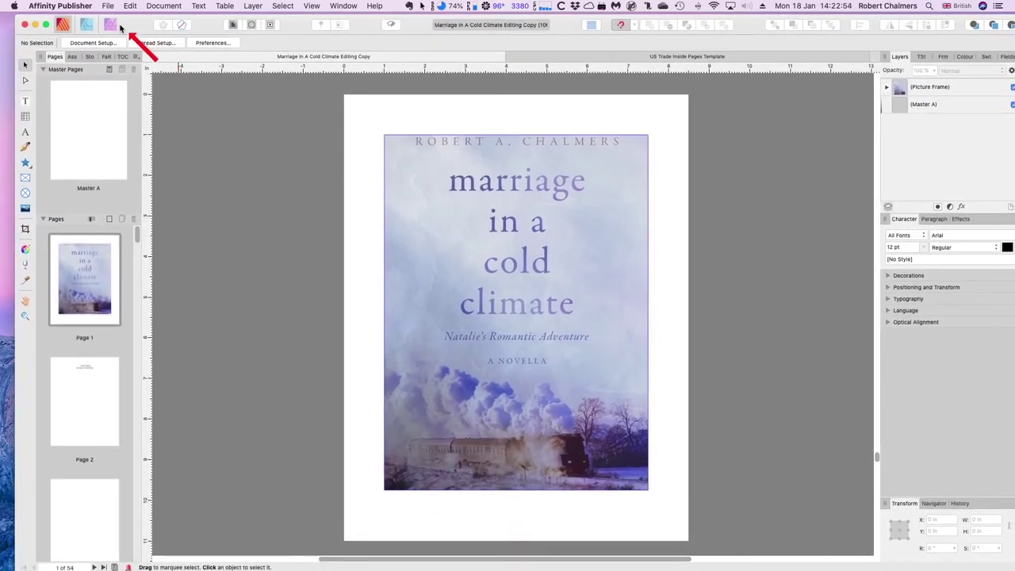
Hide Affinity Publisher and switch to the Marrige In A Cold Climate PDF in Acrobat Reader.
click(57, 6)
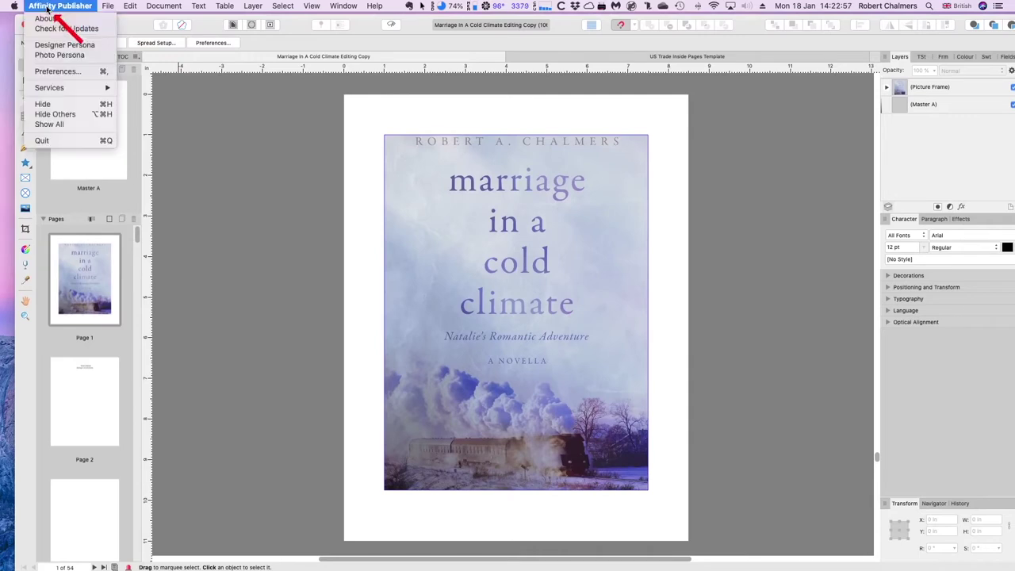
click(43, 104)
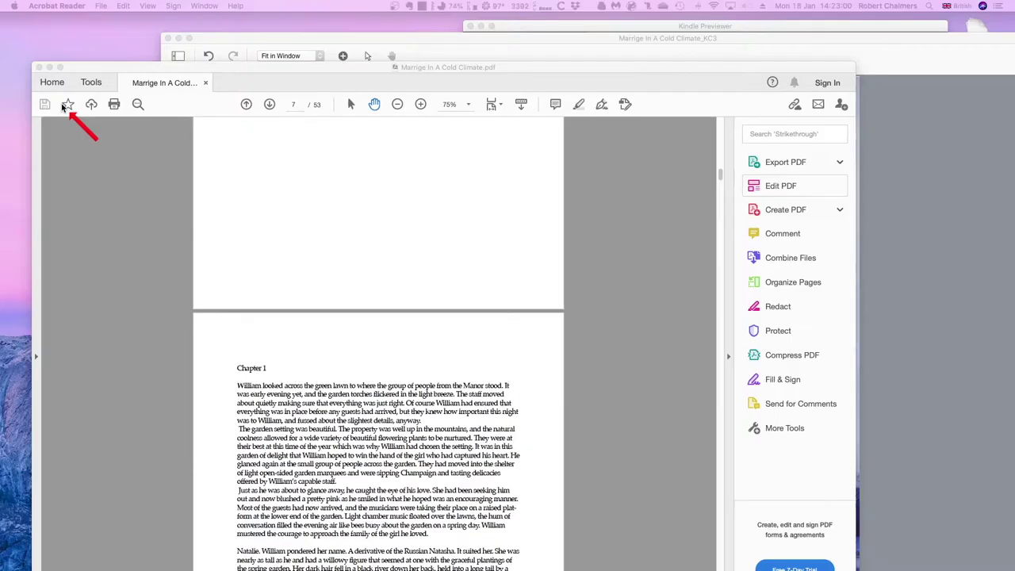
click(148, 189)
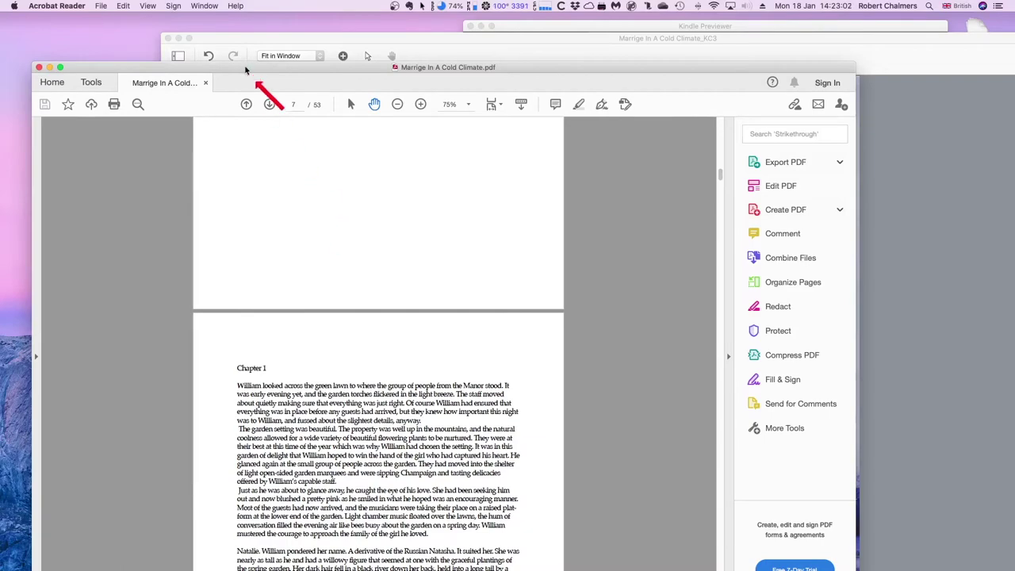
Move the PDF window higher on the desktop and examine the Chapter 1, Author's Website and Introduction pages on pages 5 to 7.
drag(245, 66, 243, 26)
scroll(377, 422, down, 5)
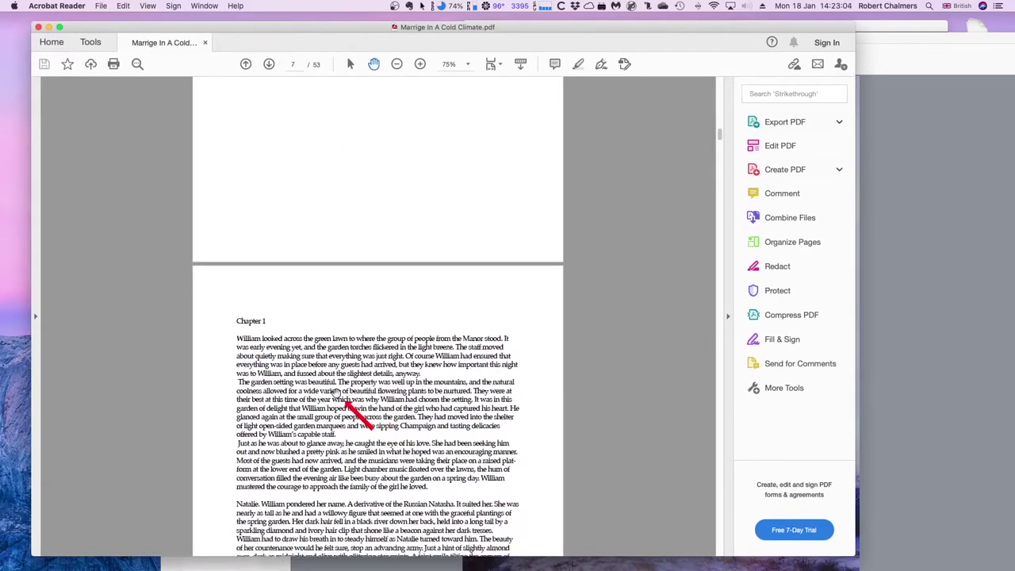
scroll(333, 393, down, 2)
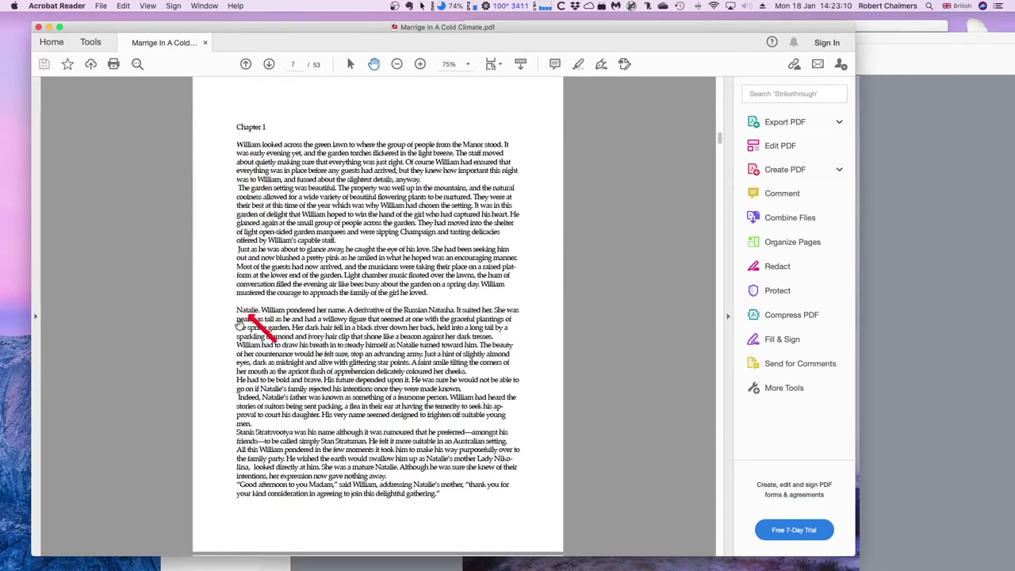
scroll(268, 358, up, 10)
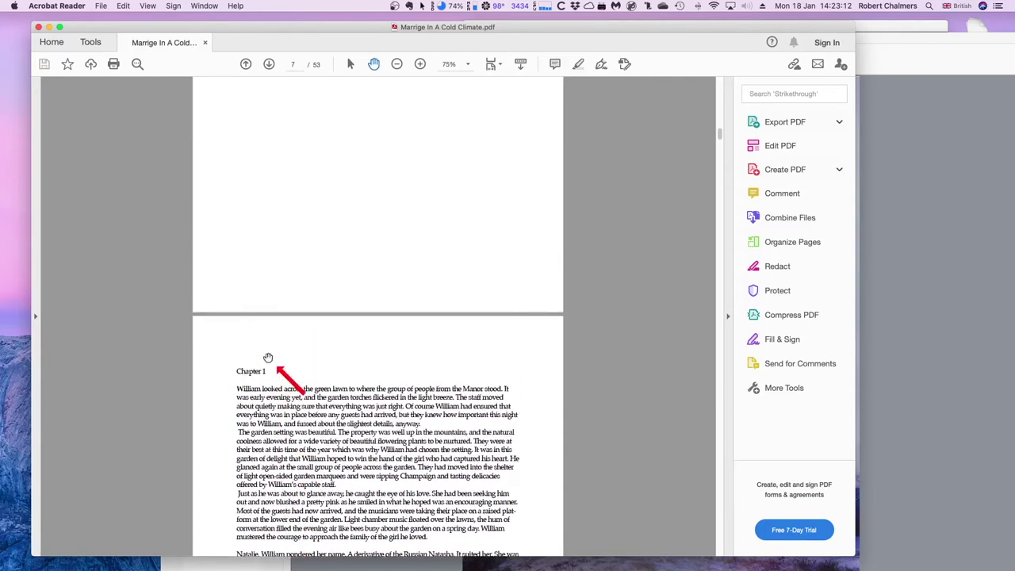
scroll(268, 358, up, 5)
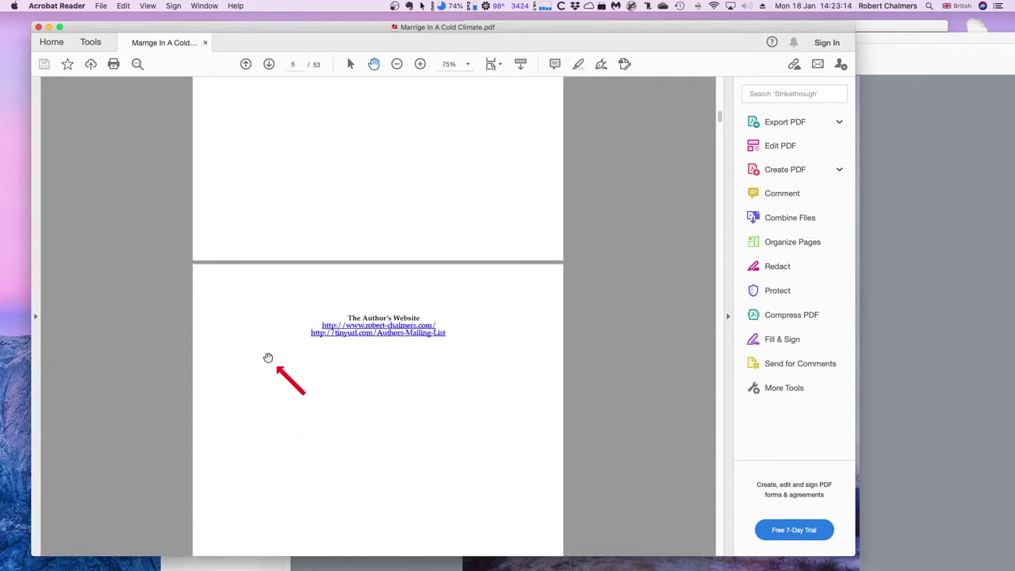
scroll(269, 357, down, 8)
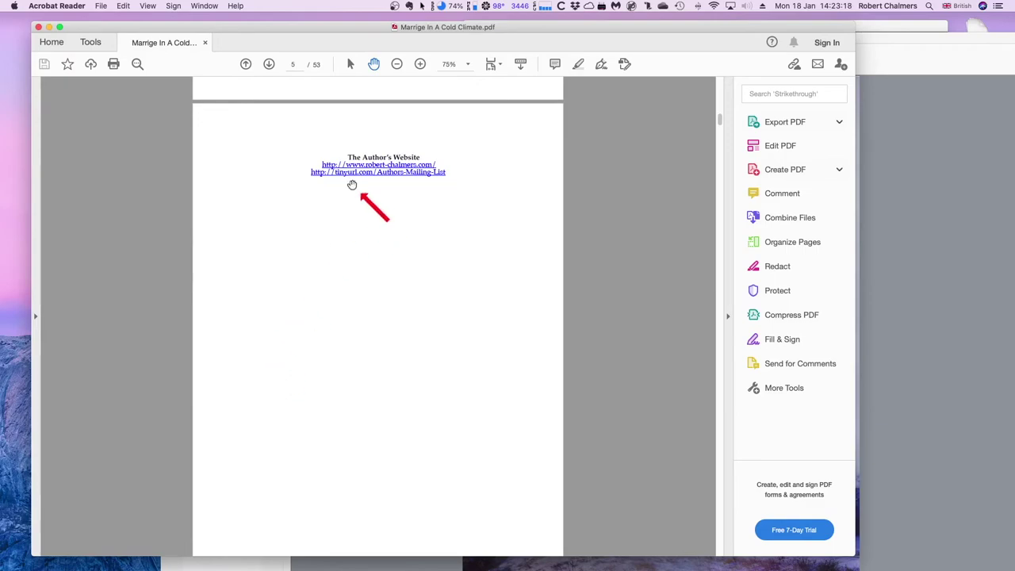
scroll(344, 252, down, 15)
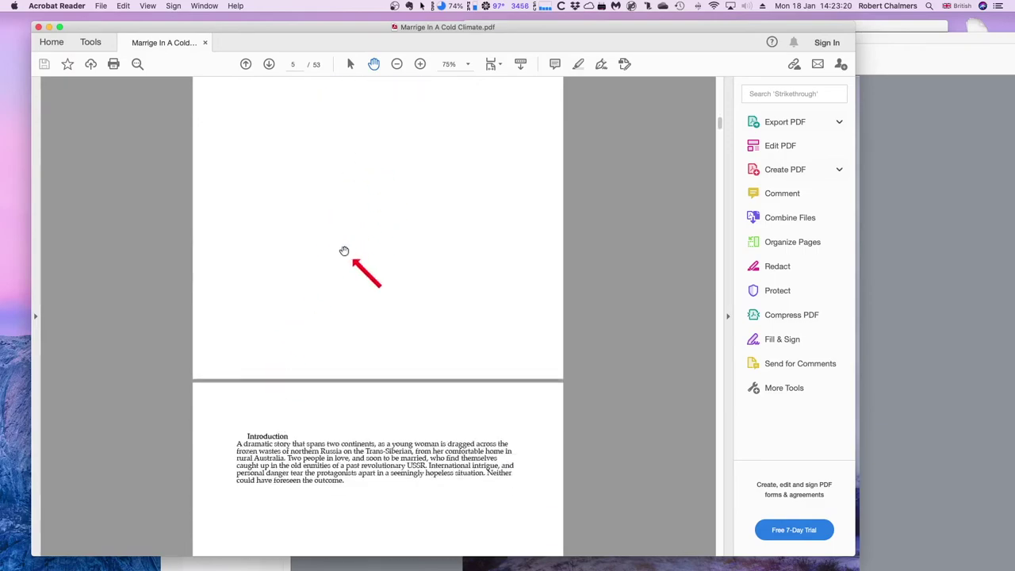
Read through Chapters 1 to 3 on pages 7 to 11, checking the paragraph starts and spacing.
scroll(344, 252, down, 15)
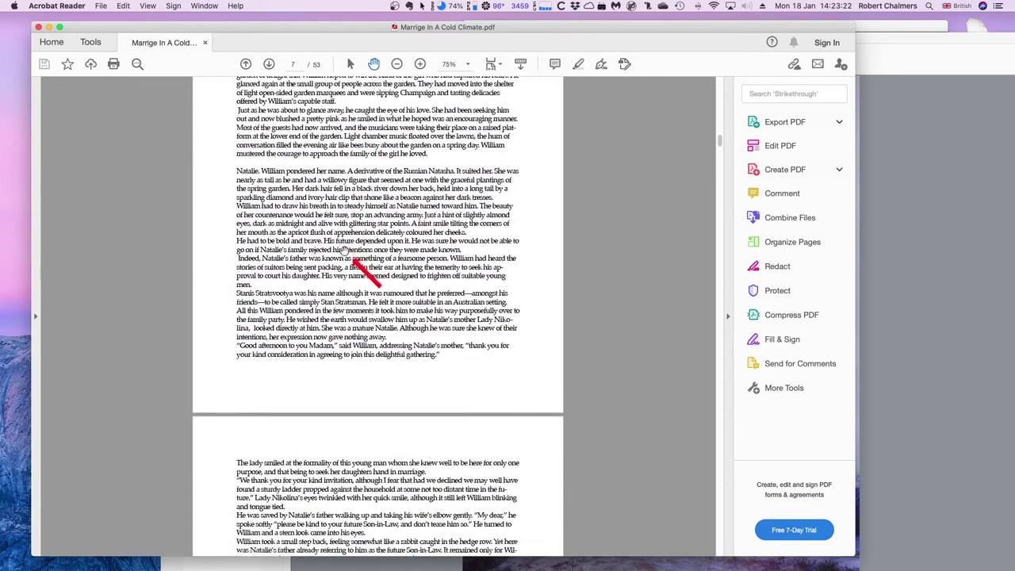
scroll(344, 252, down, 15)
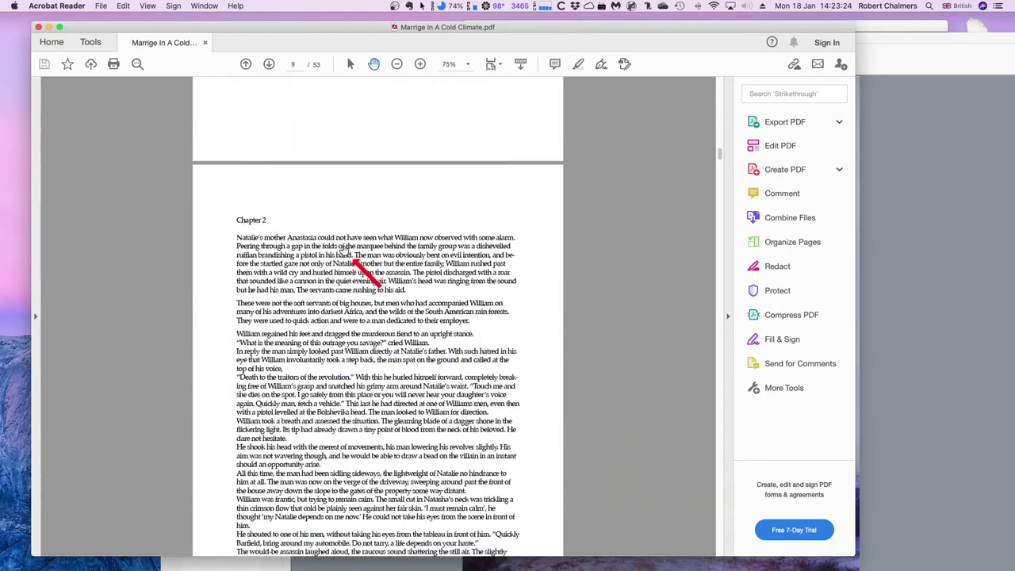
scroll(344, 252, down, 15)
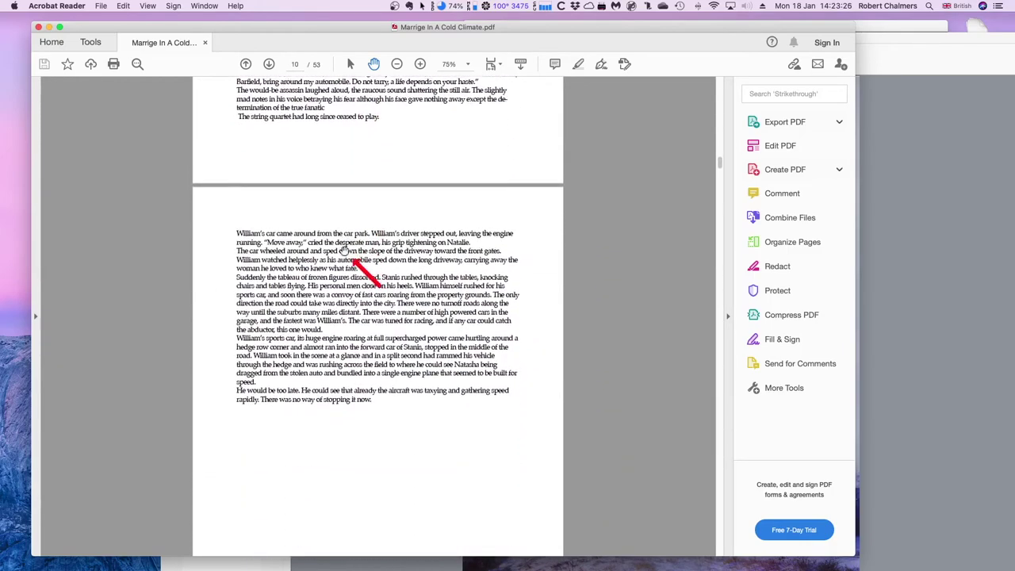
scroll(345, 252, down, 10)
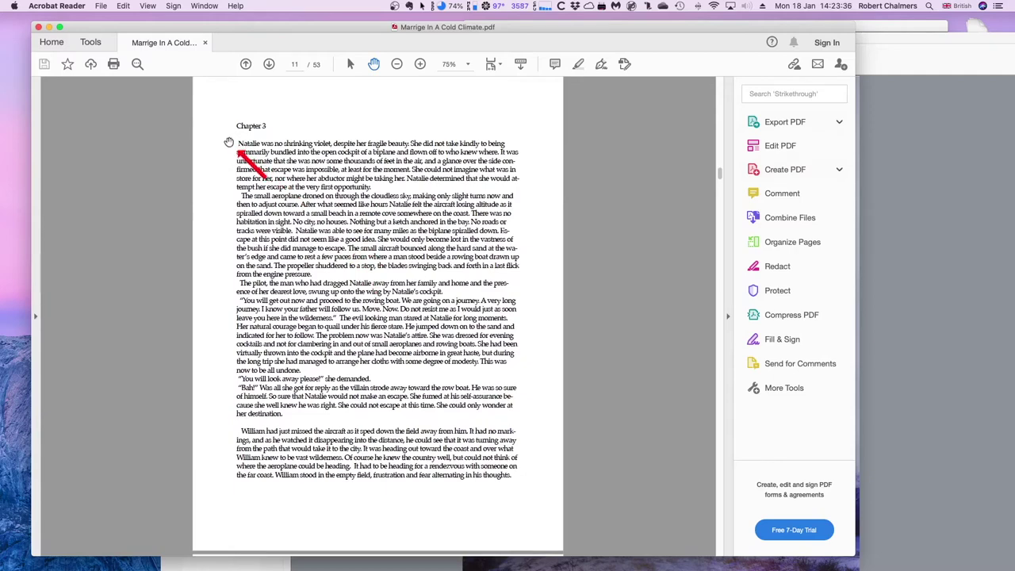
scroll(228, 142, down, 1)
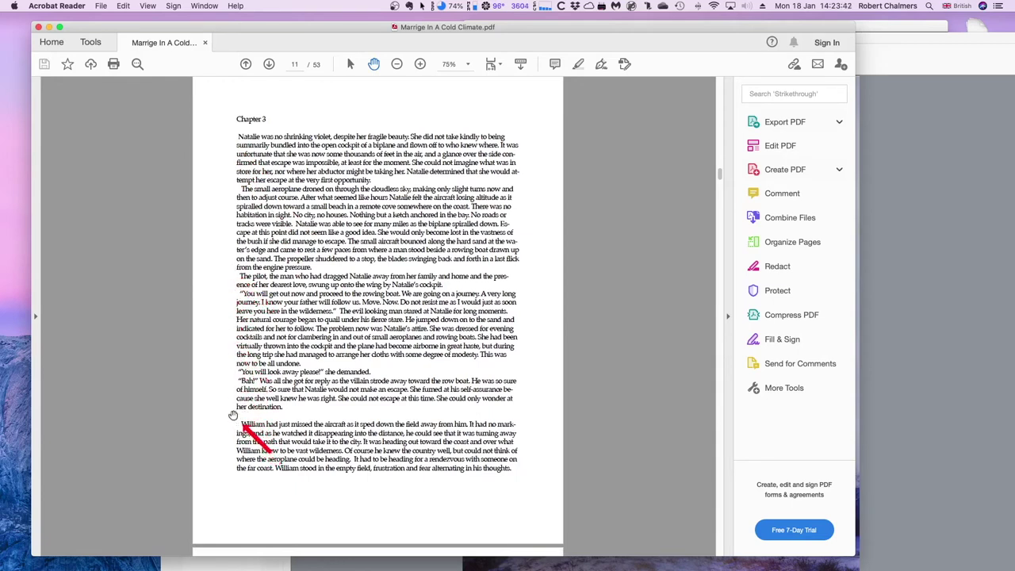
Skim the PDF from page 11 through Chapters 13 and 15 to page 42, comparing the paragraph formatting.
scroll(357, 371, down, 20)
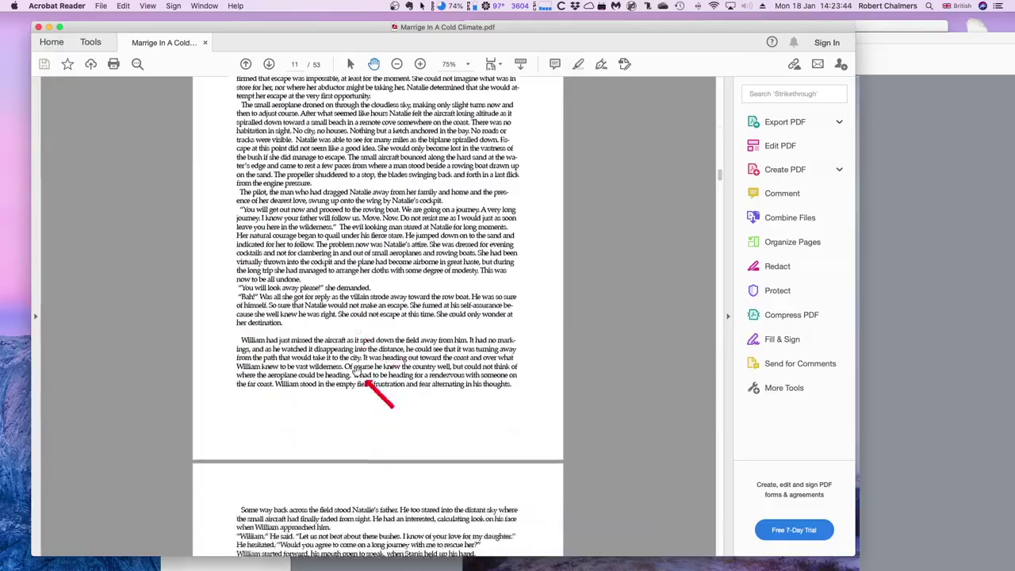
scroll(357, 372, down, 20)
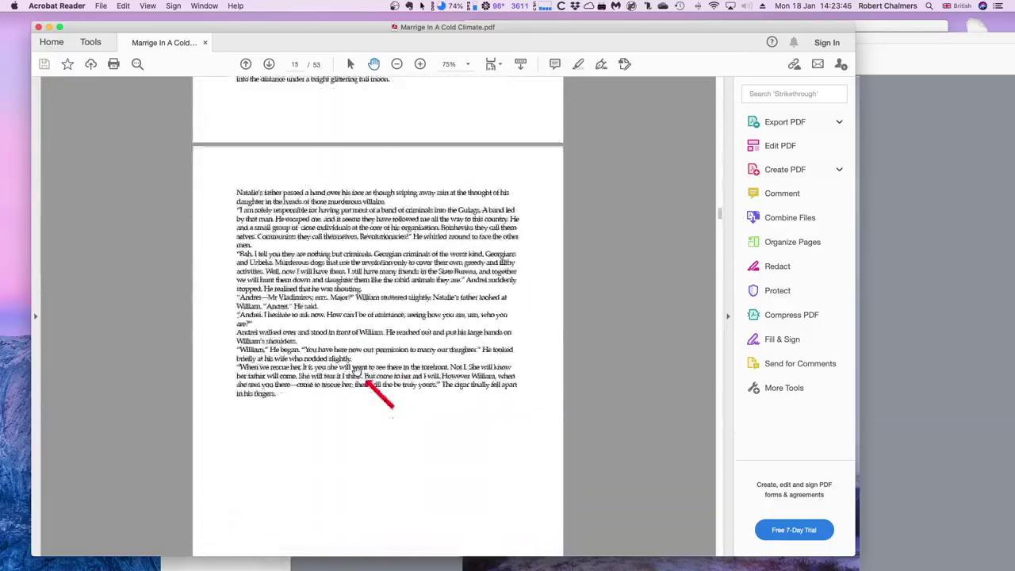
scroll(357, 371, down, 20)
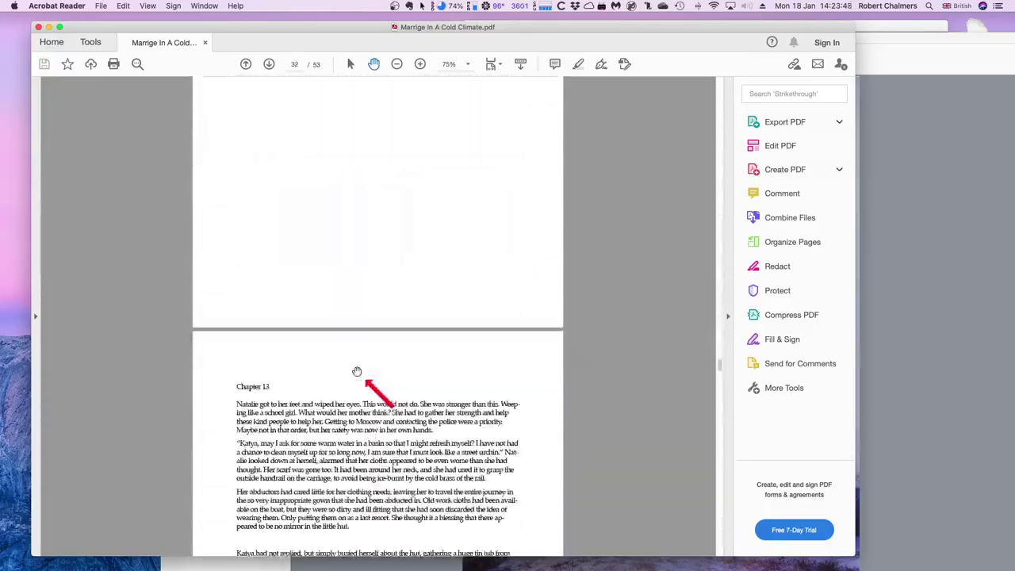
scroll(356, 371, down, 12)
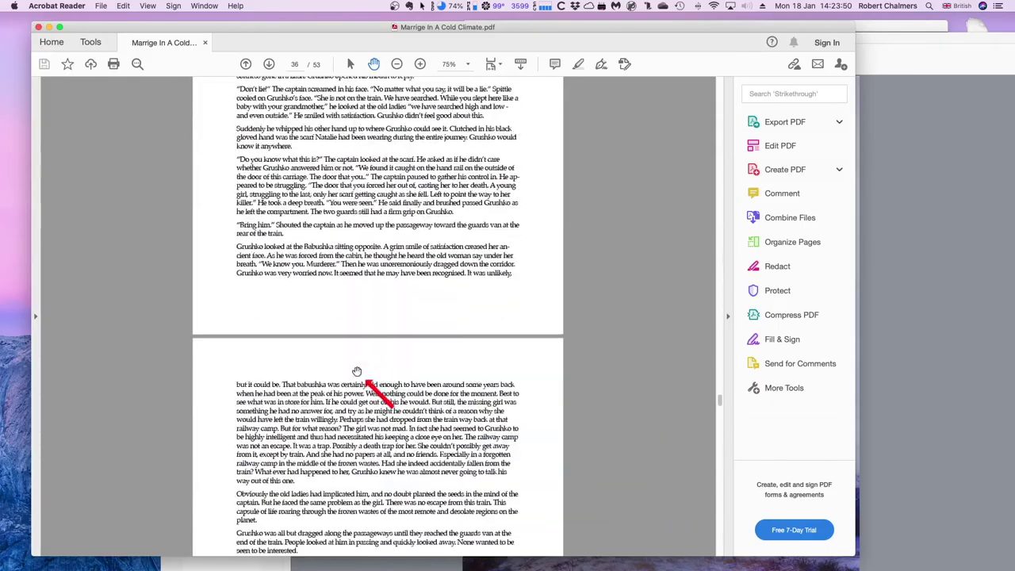
scroll(357, 372, down, 15)
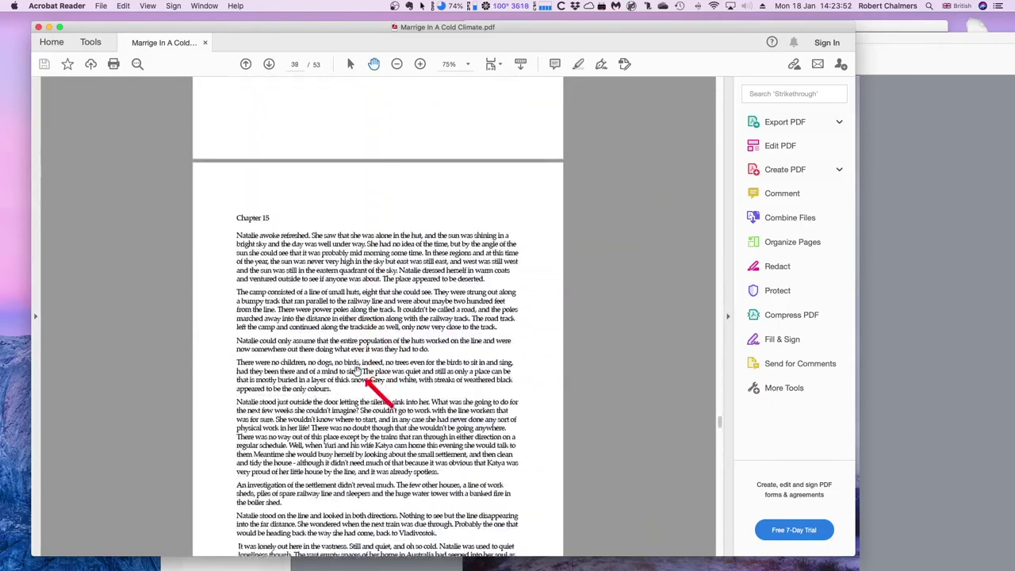
scroll(357, 371, down, 12)
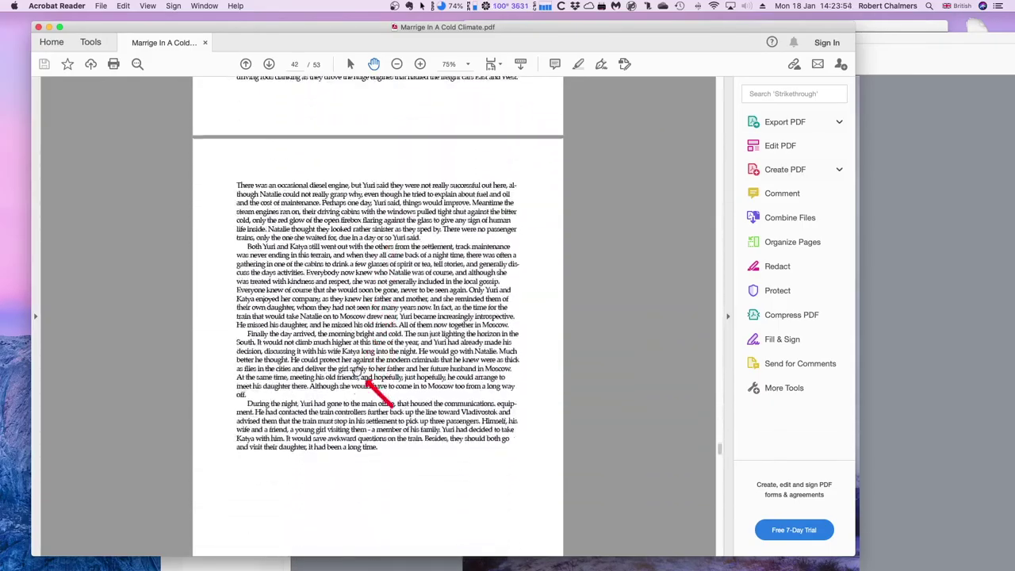
Examine Chapter 17 on pages 43 and 44, including its first-line indents and the chapter's closing paragraphs.
scroll(359, 371, down, 3)
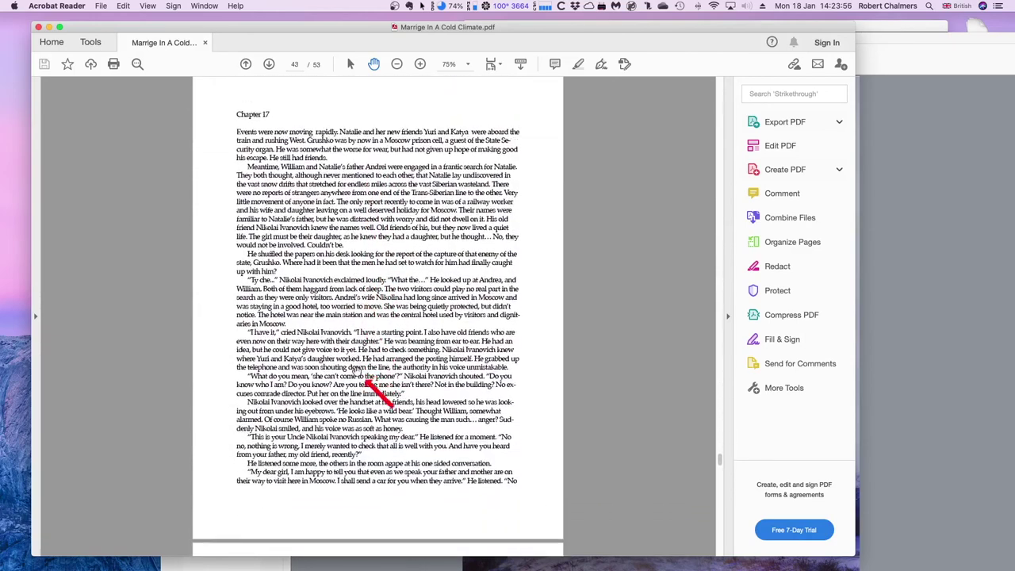
scroll(269, 270, up, 1)
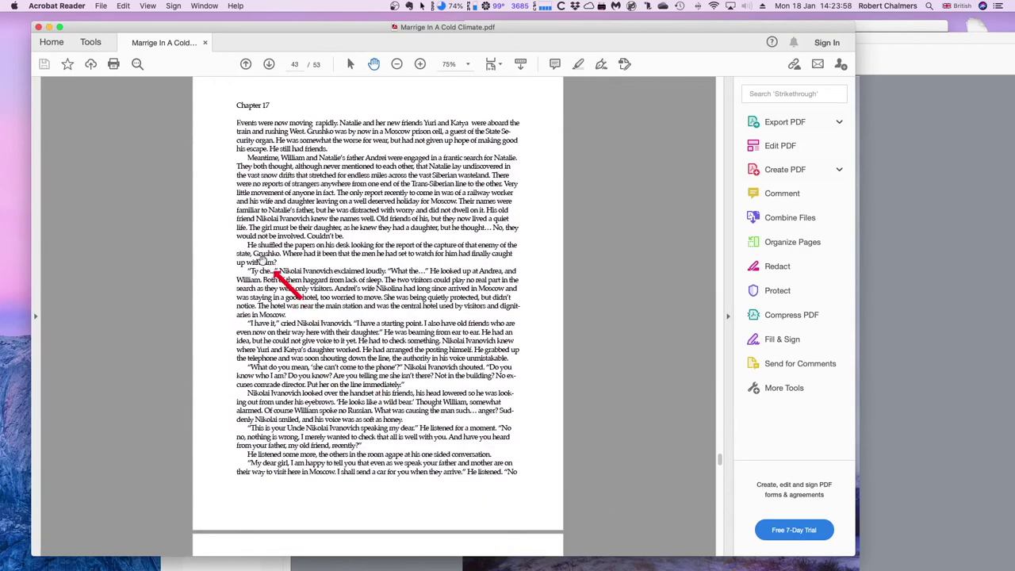
scroll(236, 241, up, 1)
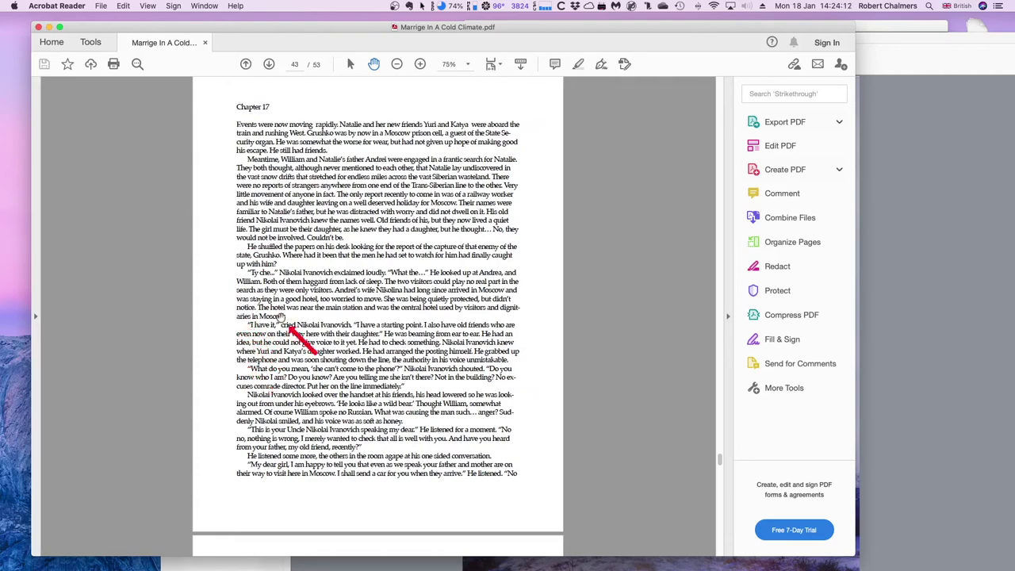
scroll(280, 334, up, 3)
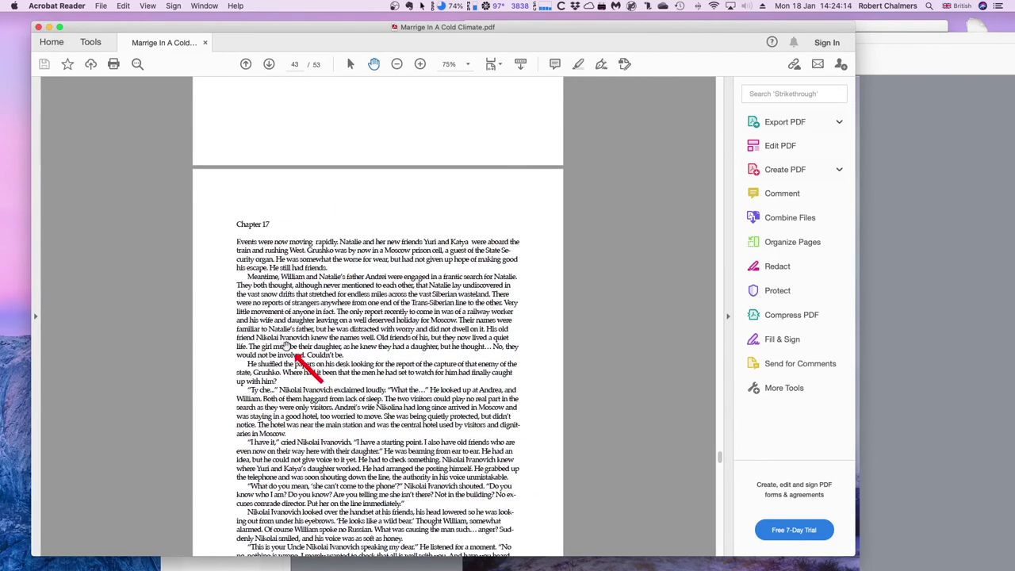
scroll(287, 346, down, 12)
scroll(285, 342, down, 5)
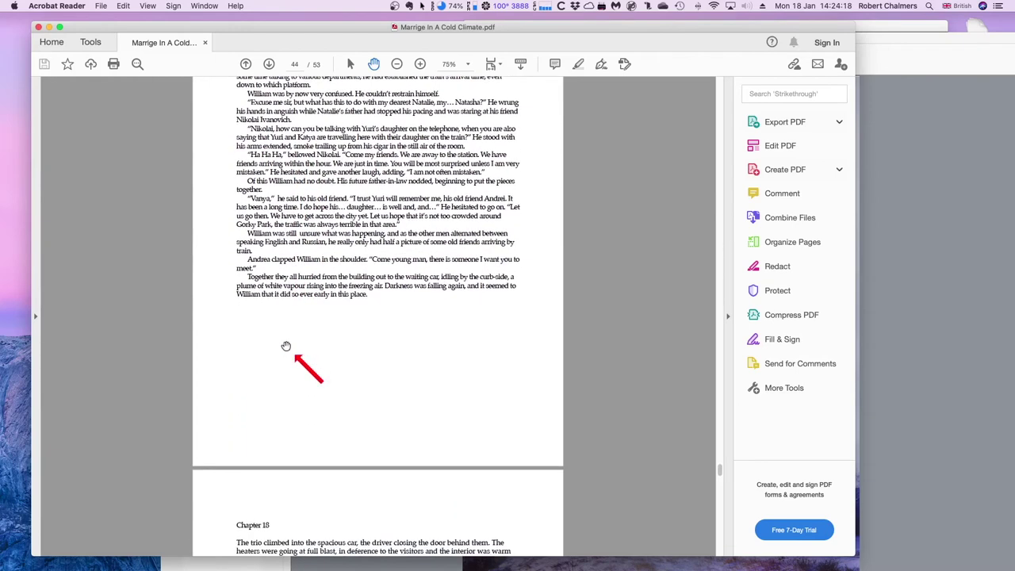
scroll(266, 184, down, 1)
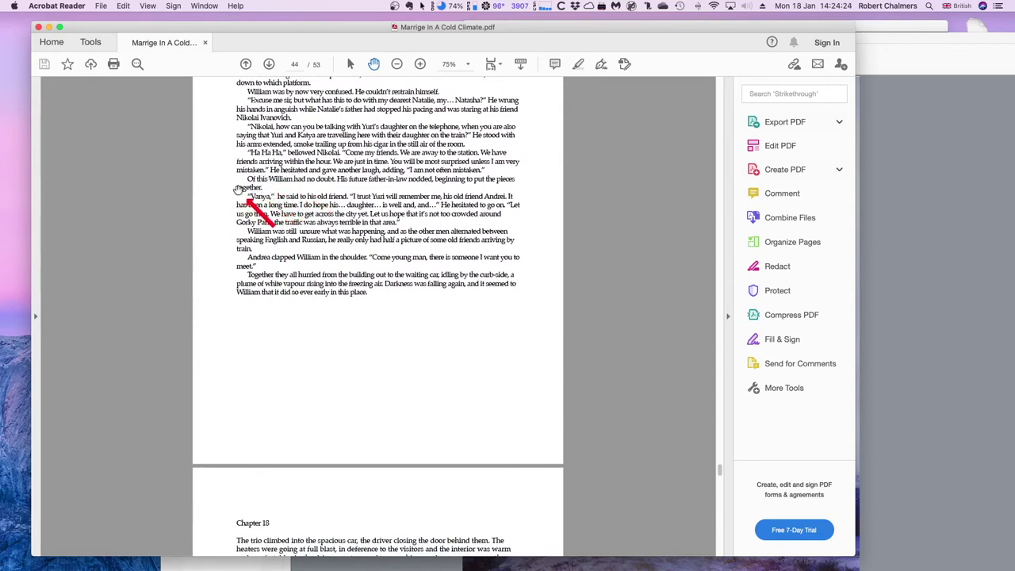
scroll(238, 191, down, 5)
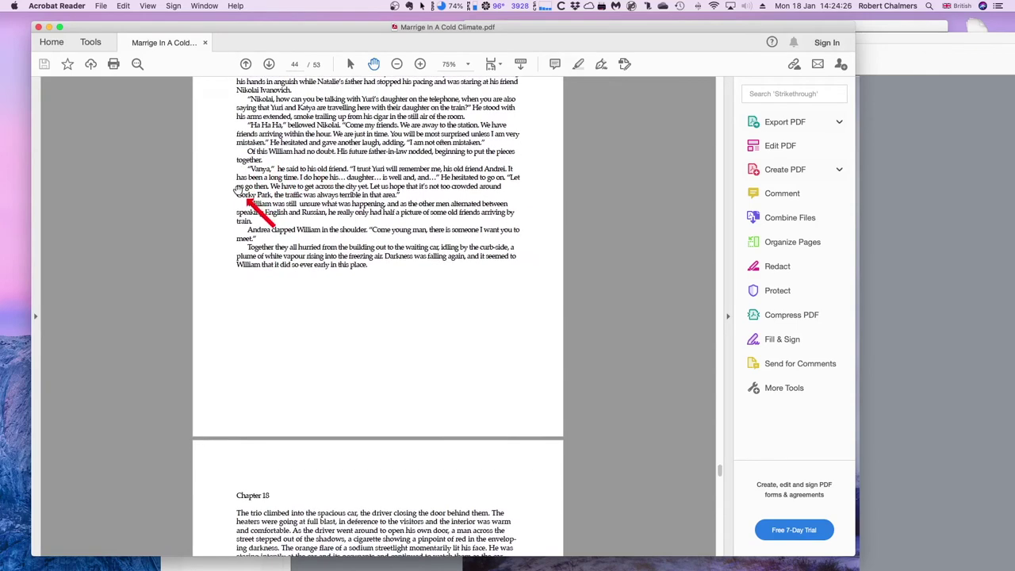
Inspect the Chapter 18 text on pages 45 and 46, including the letter spacing and indents, up to the start of Chapter 19.
scroll(238, 190, down, 10)
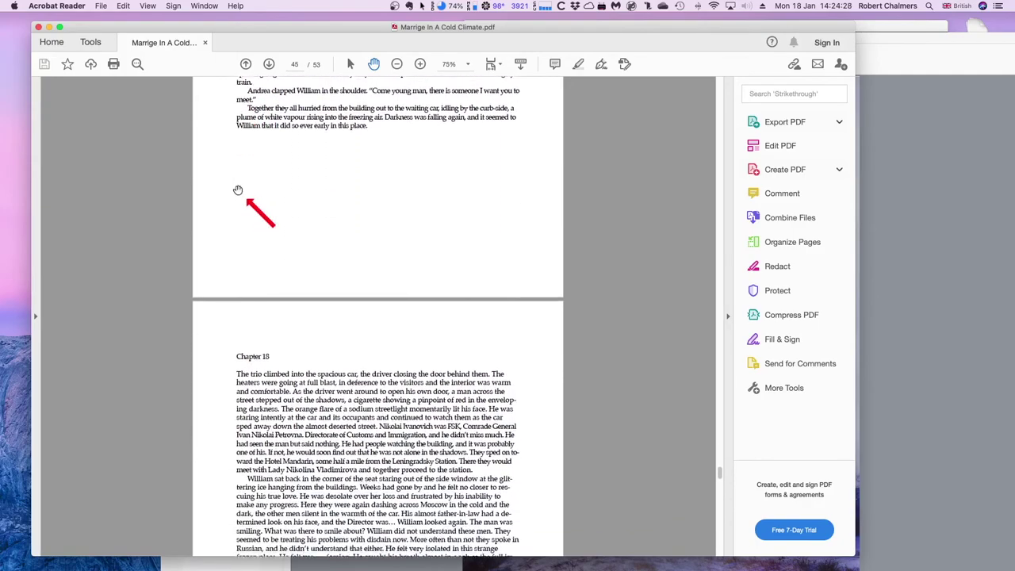
scroll(238, 192, down, 7)
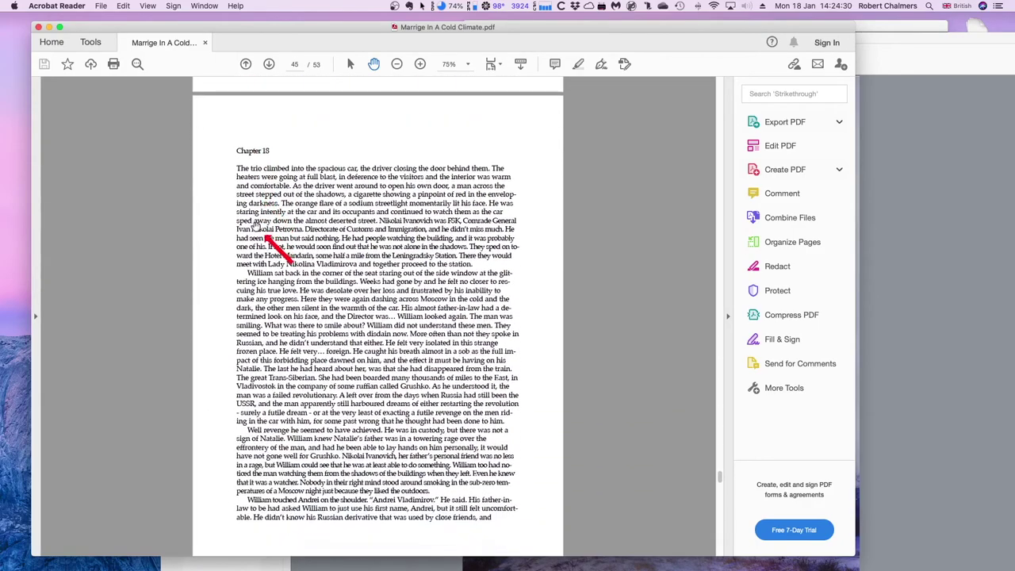
scroll(257, 227, down, 8)
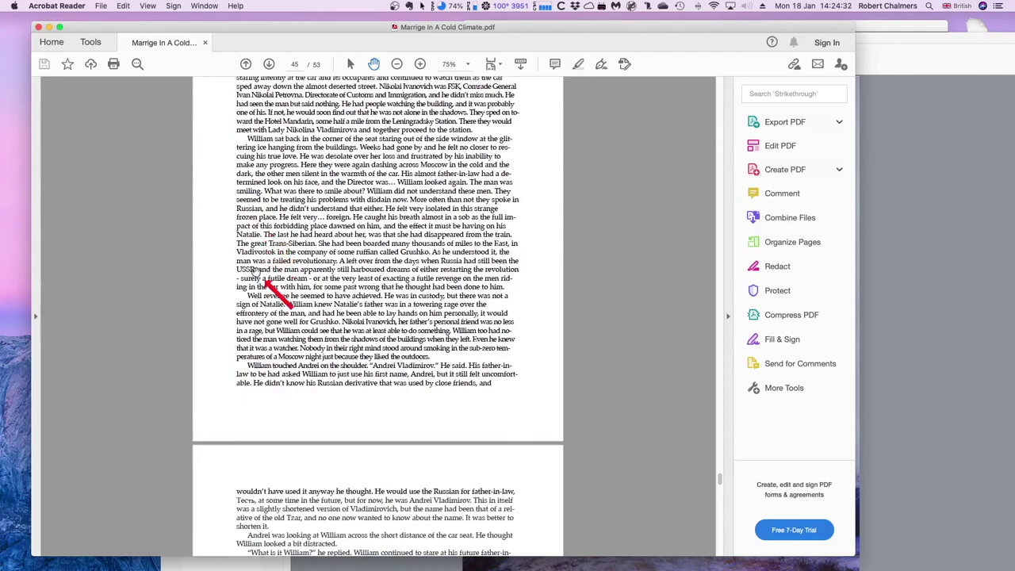
scroll(256, 272, down, 6)
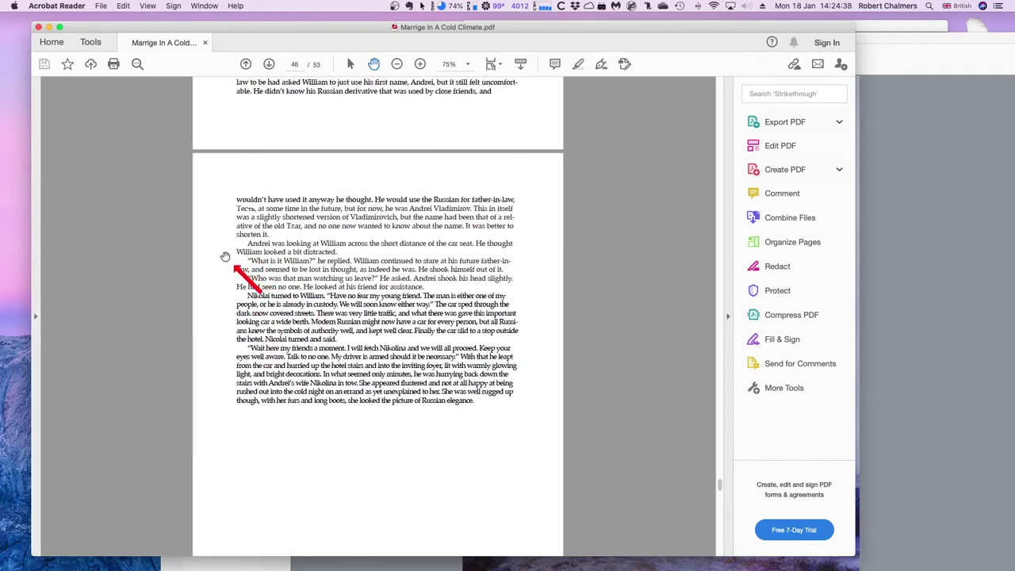
scroll(226, 256, down, 7)
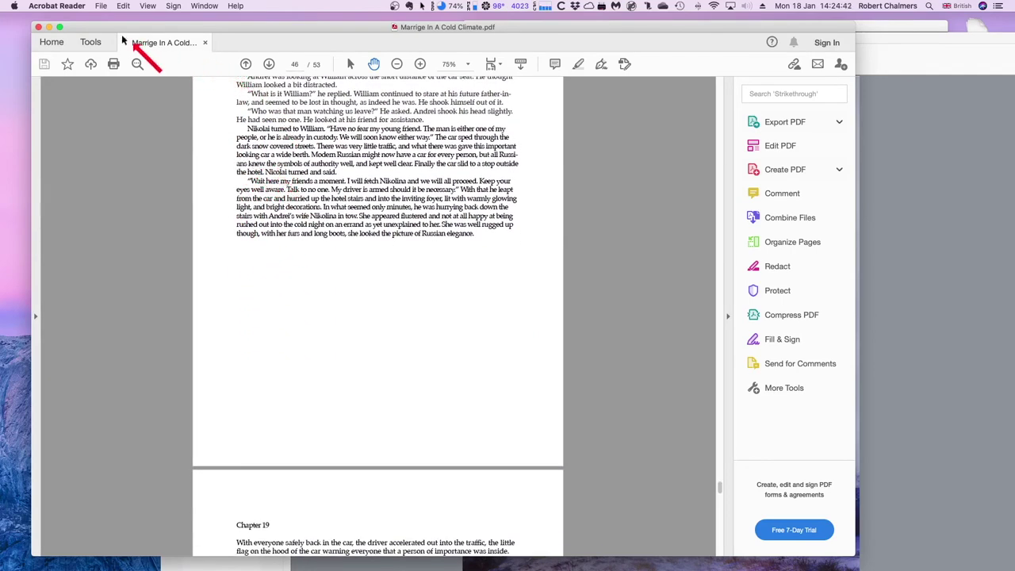
Hide Acrobat Reader, switch to the Marrige In A Cold Climate_KC3 project in Kindle Create, and reposition its window to show the section properties.
click(54, 5)
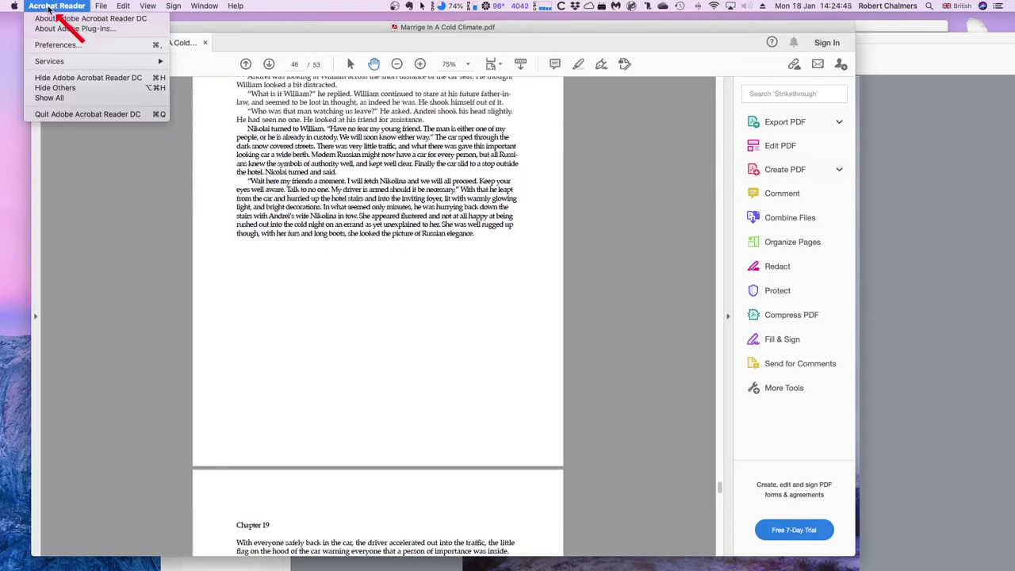
click(62, 78)
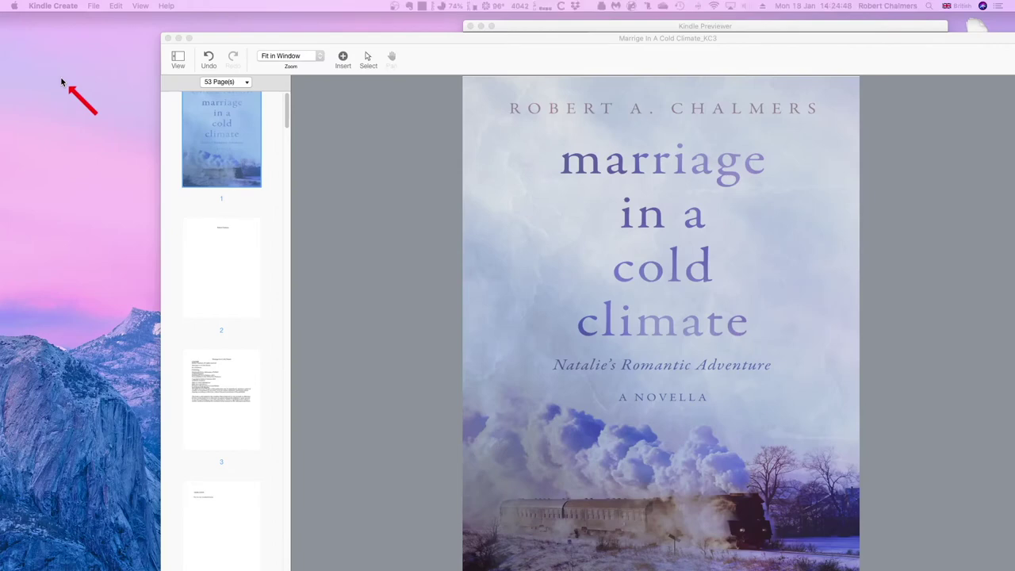
double_click(343, 41)
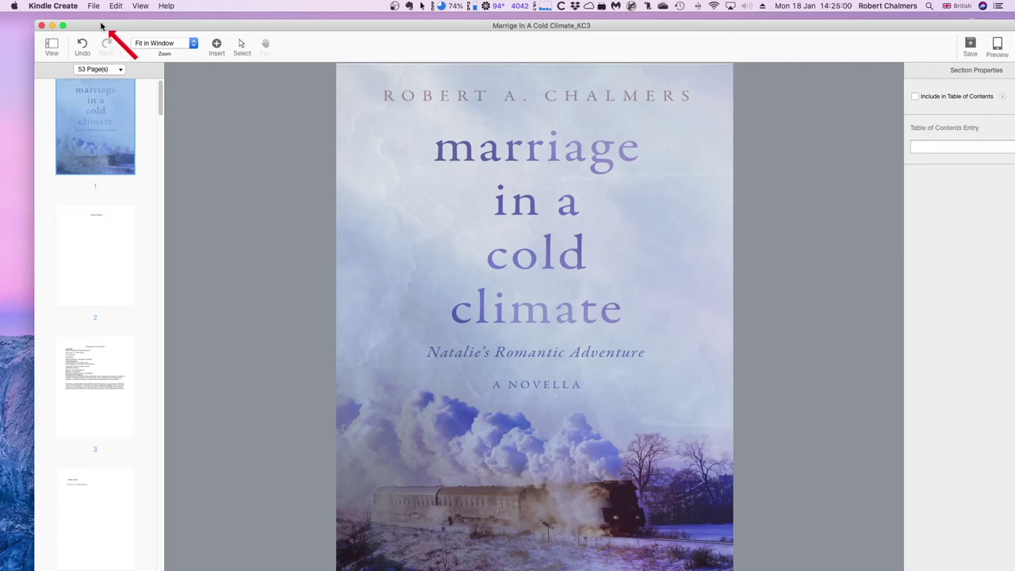
Check which content types can be inserted, and view the copyright and dedication pages on pages 3 and 4.
click(217, 45)
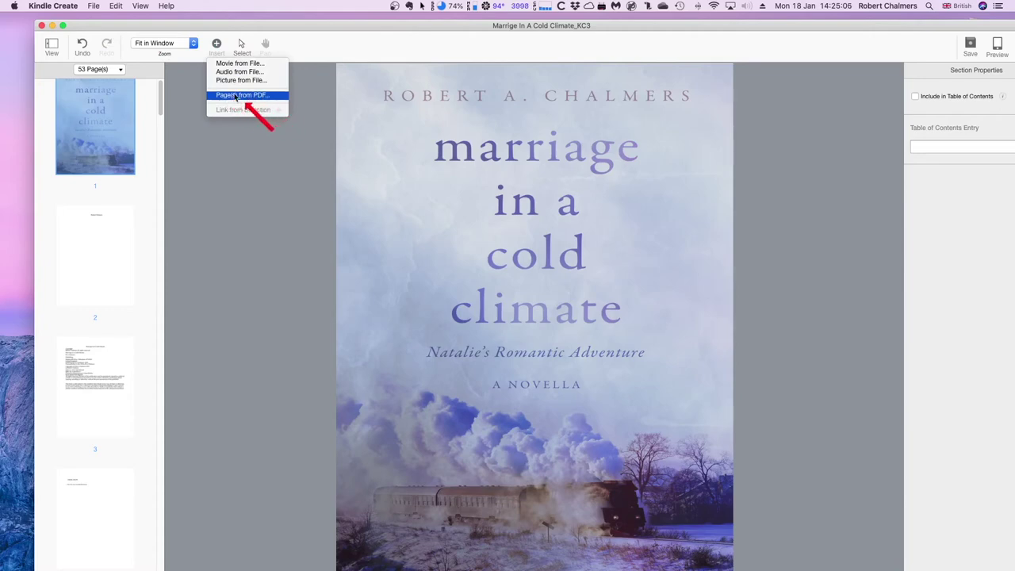
click(303, 53)
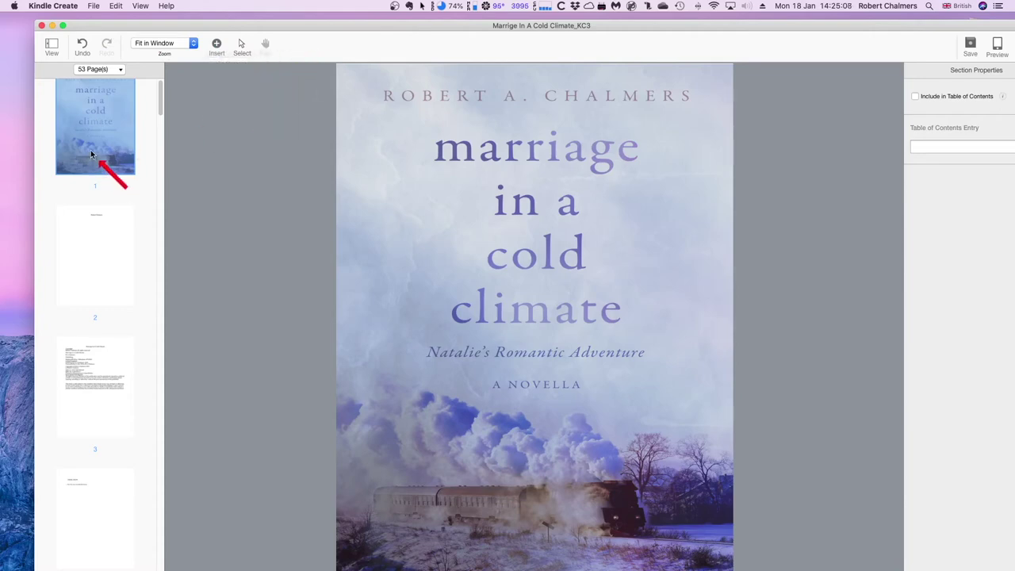
scroll(159, 103, down, 3)
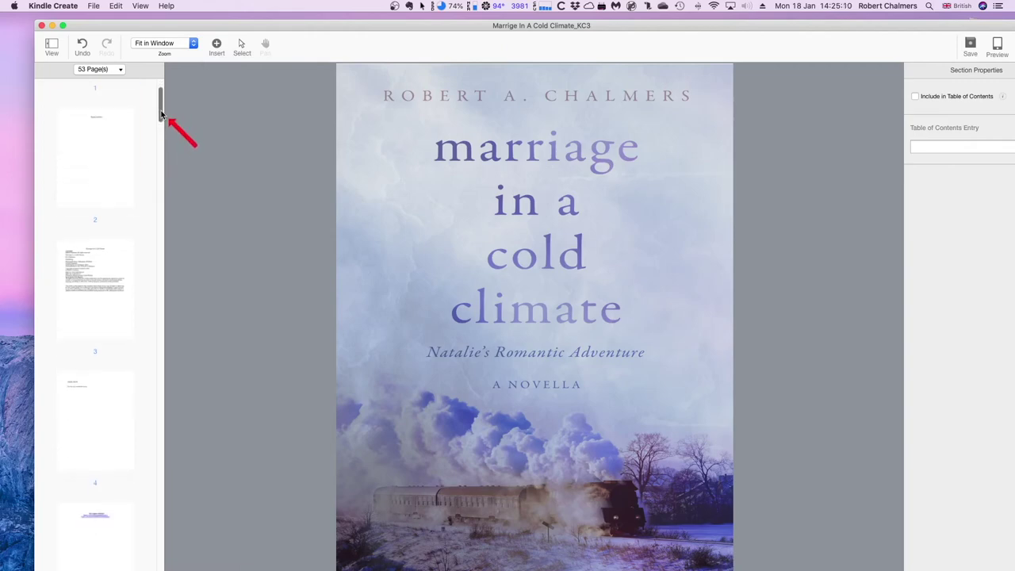
click(106, 133)
click(91, 252)
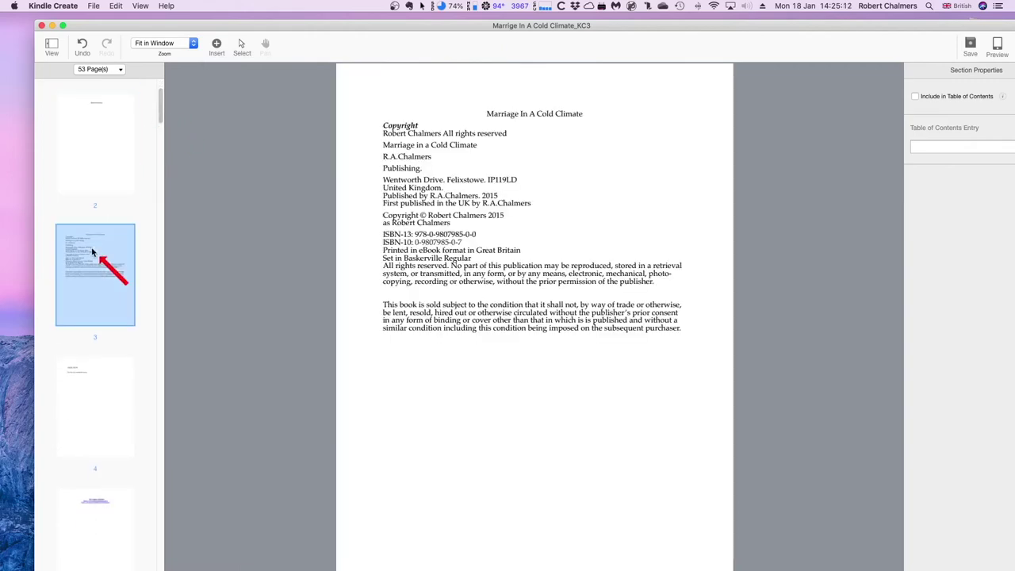
click(98, 379)
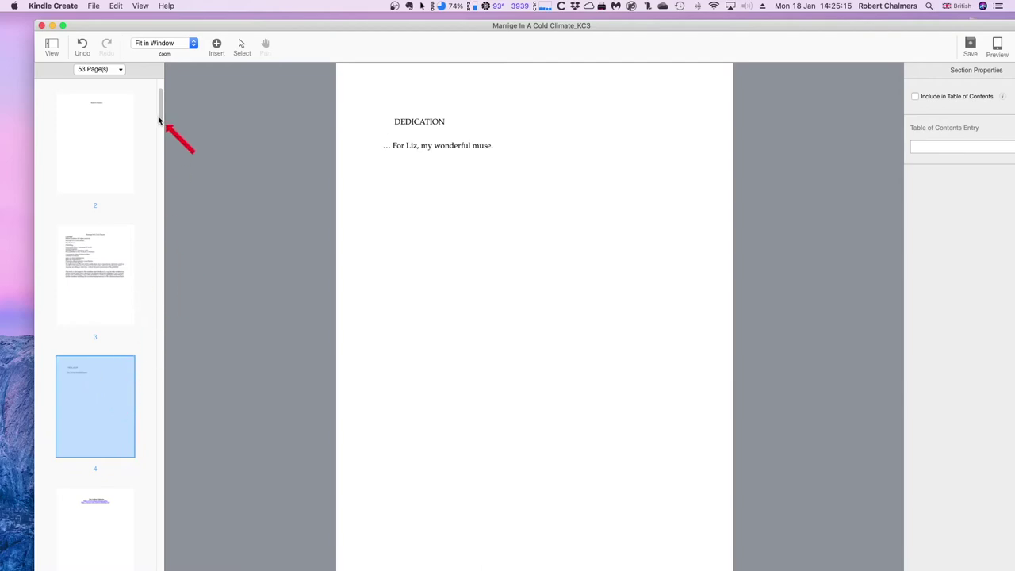
View the Chapter 1 text on pages 7 and 8 together with its table of contents settings.
scroll(159, 122, down, 1)
drag(159, 121, 160, 165)
click(92, 169)
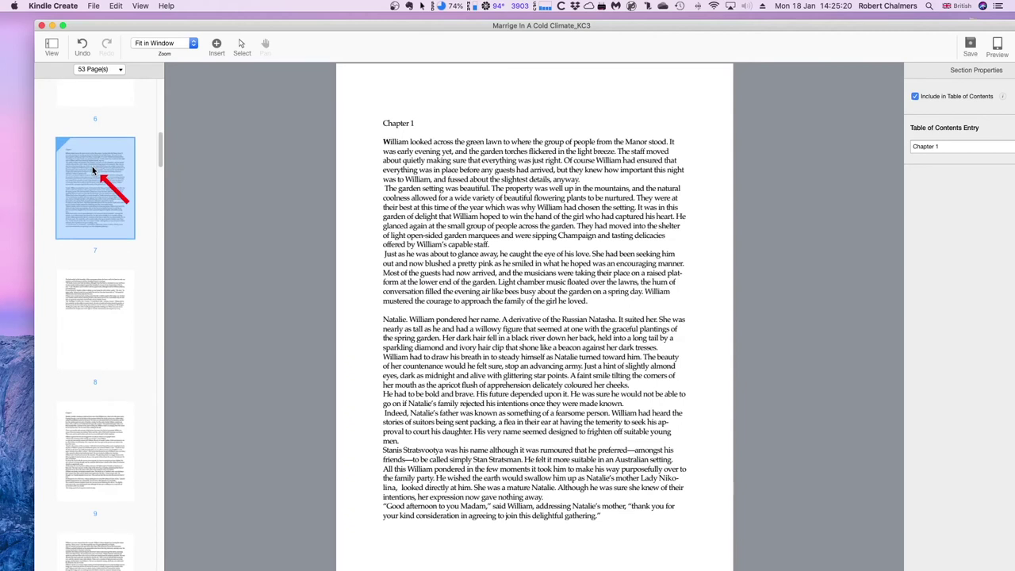
scroll(63, 154, up, 1)
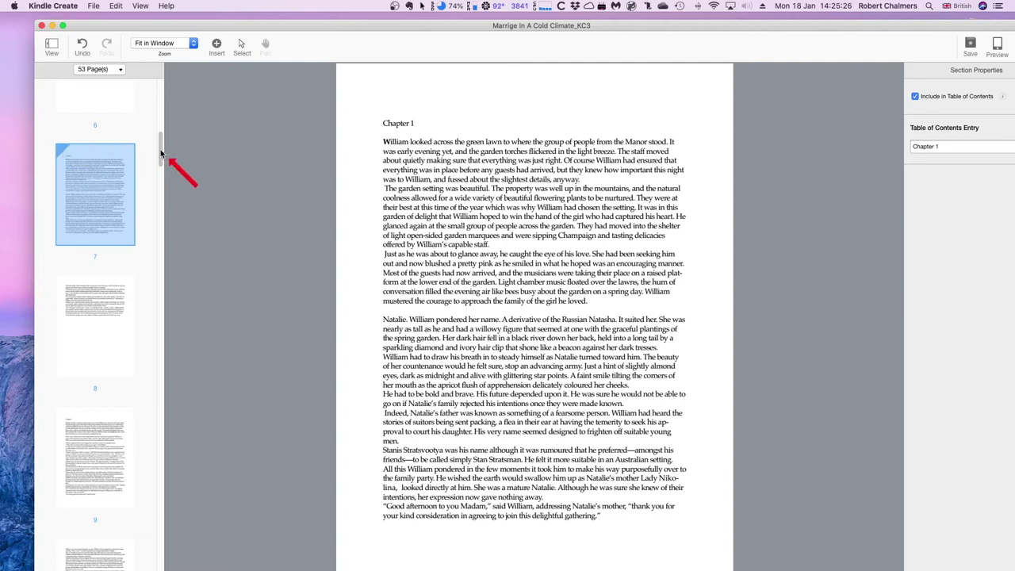
scroll(159, 152, up, 1)
scroll(159, 152, down, 5)
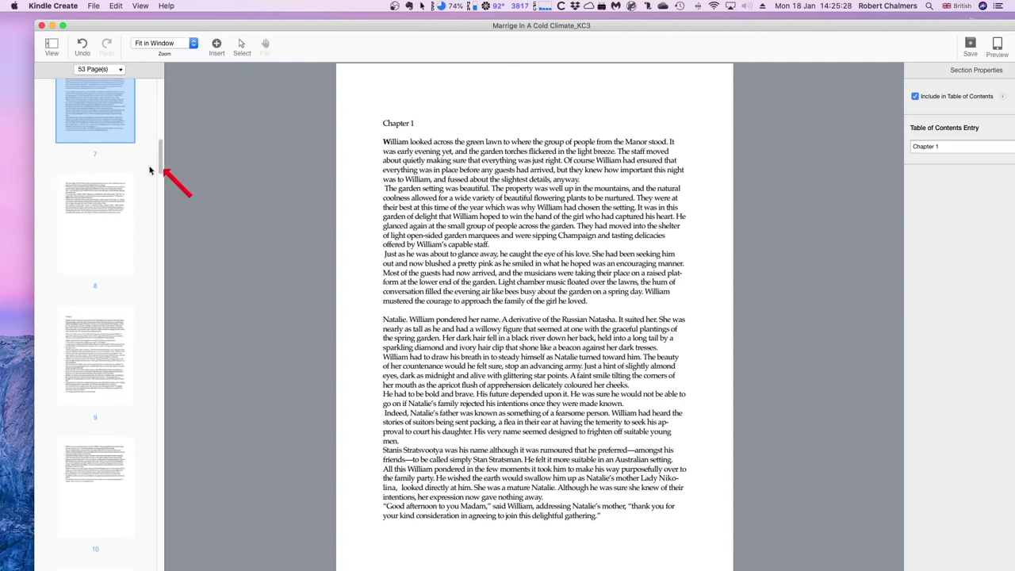
click(99, 194)
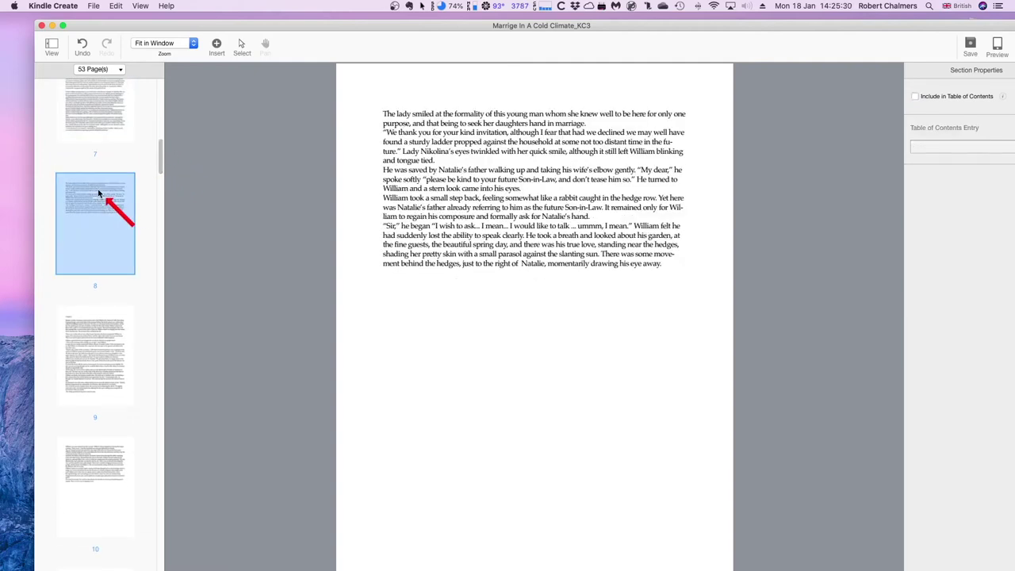
Browse the page thumbnails, examine the Chapter 7 paragraph indents on page 19, and return to the cover thumbnail.
scroll(115, 182, down, 10)
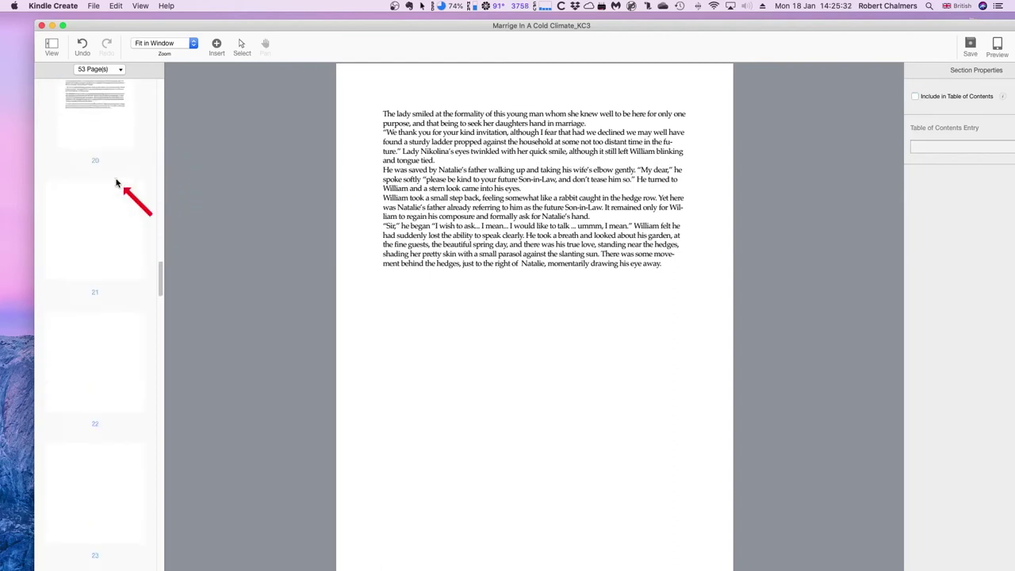
scroll(116, 183, up, 15)
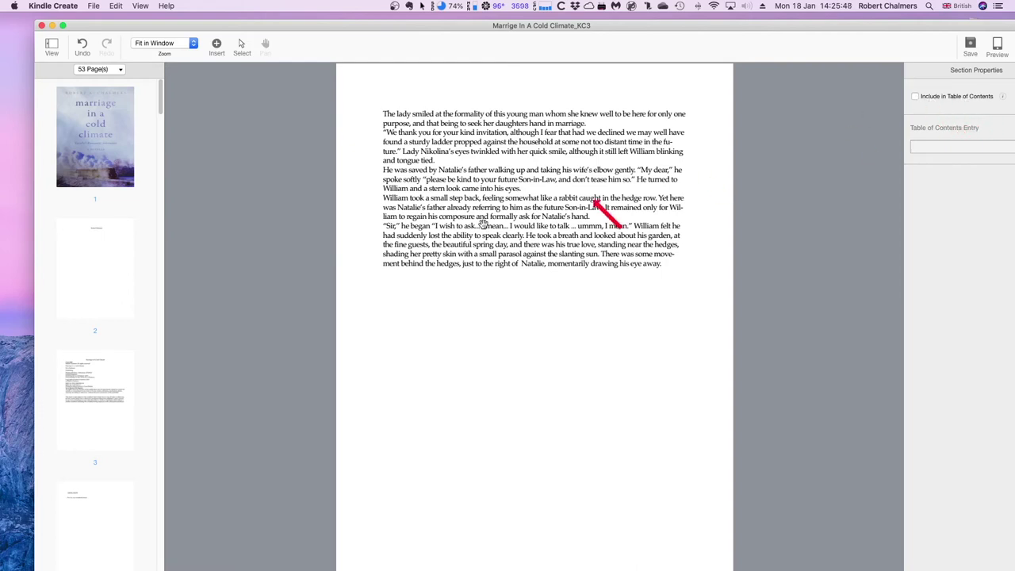
scroll(135, 283, down, 20)
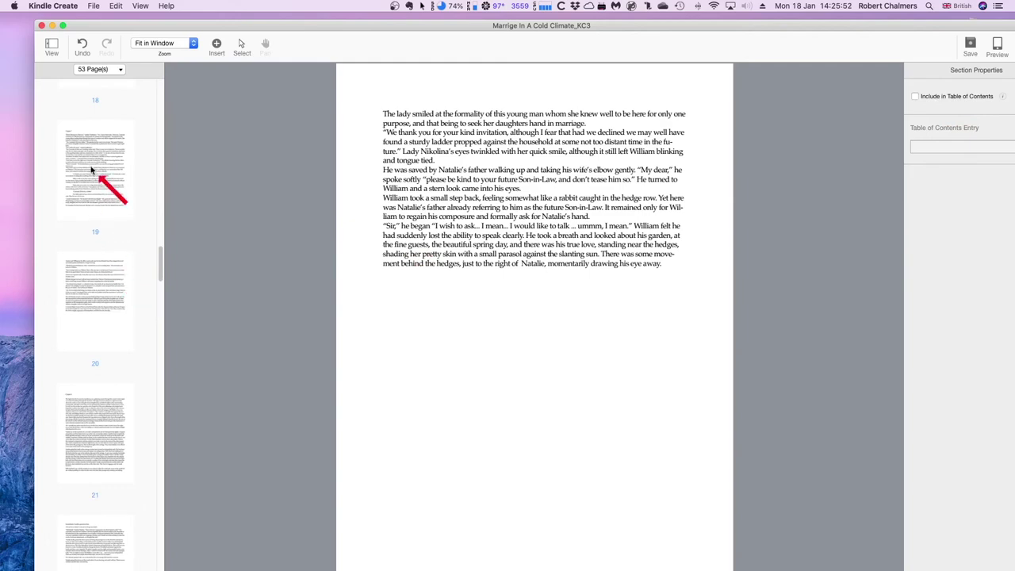
click(100, 176)
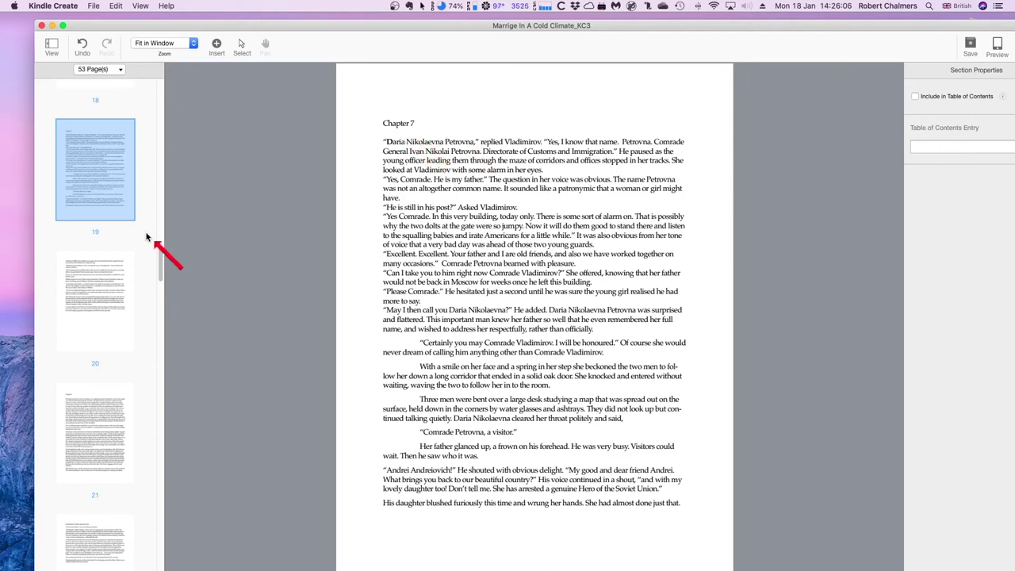
scroll(160, 262, down, 5)
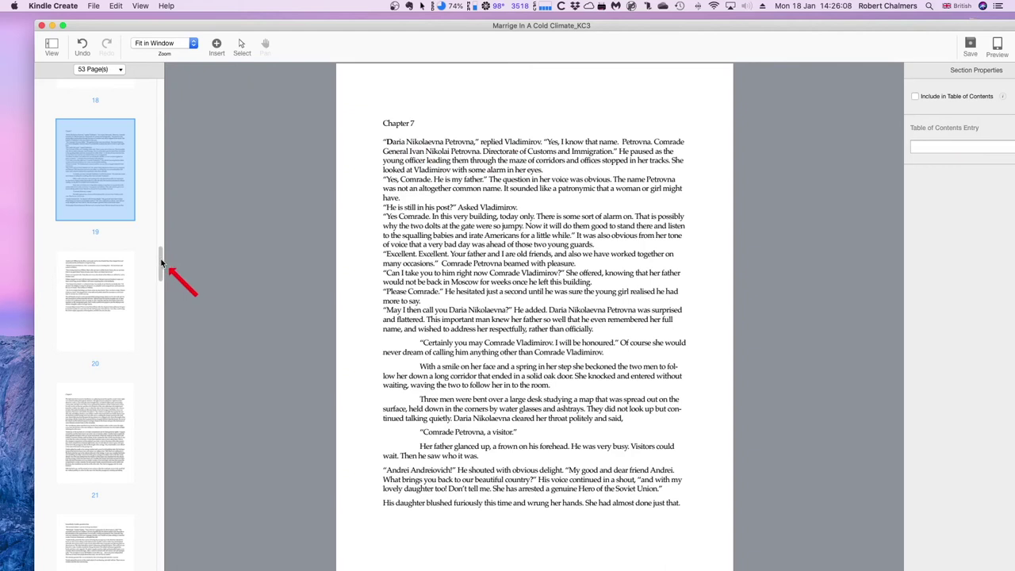
drag(157, 266, 150, 80)
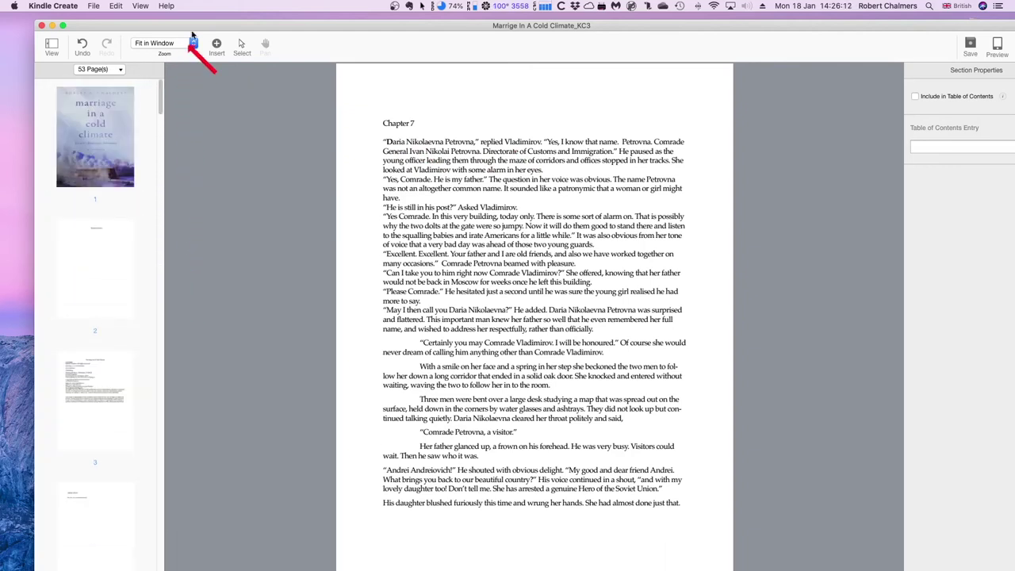
Hide Kindle Create, switch to the book's preview in Kindle Previewer, and reposition its window to show the full page.
click(49, 6)
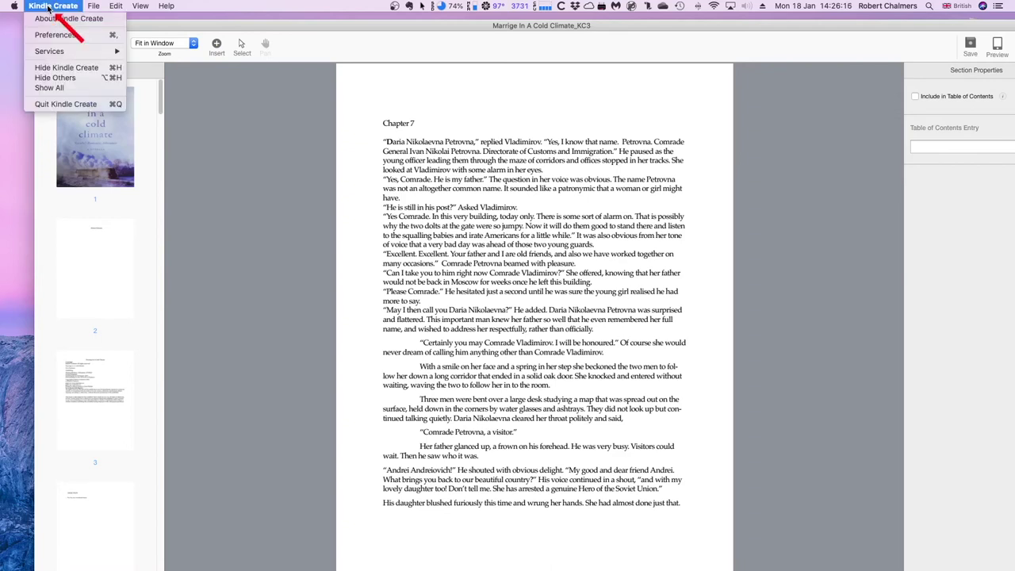
click(71, 68)
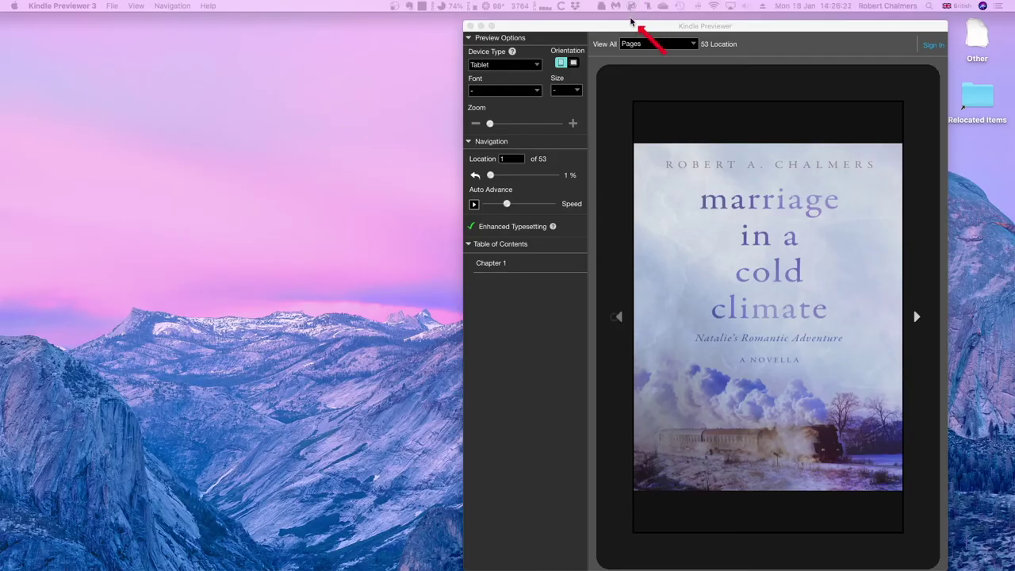
drag(632, 22, 181, 20)
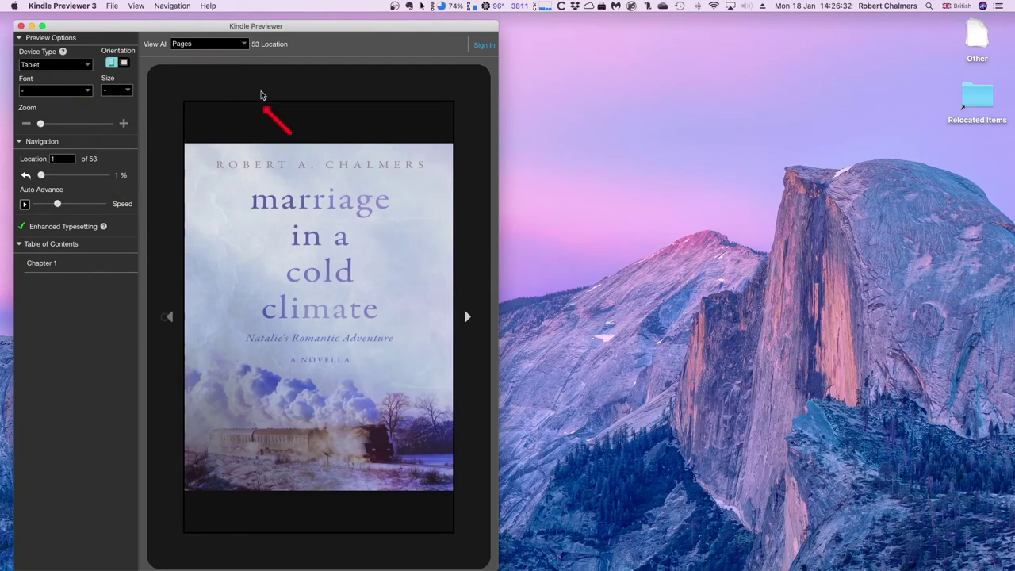
drag(166, 28, 164, 20)
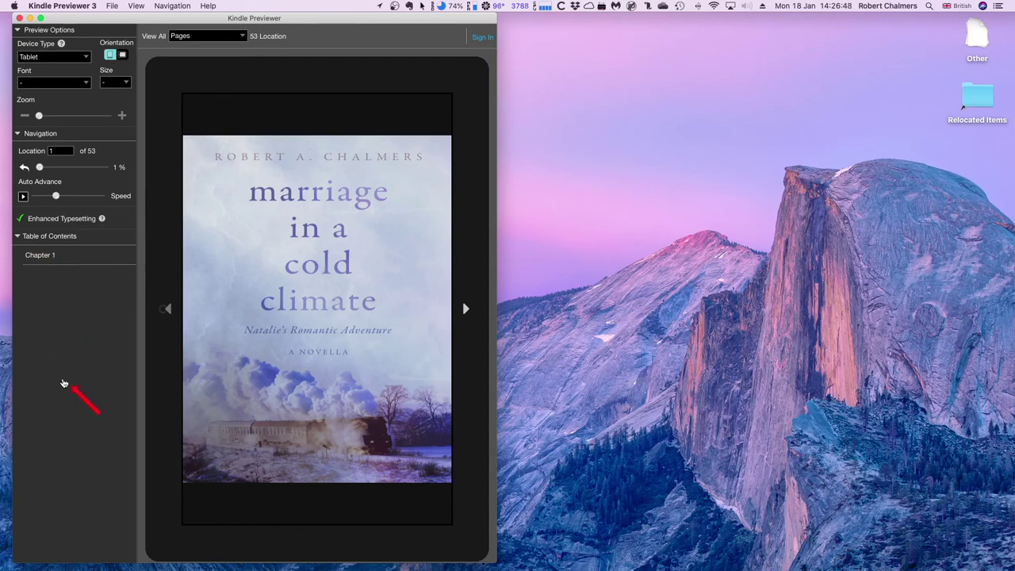
Preview Chapter 1 from the table of contents, and examine the Chapter 17 formatting at location 43.
click(44, 258)
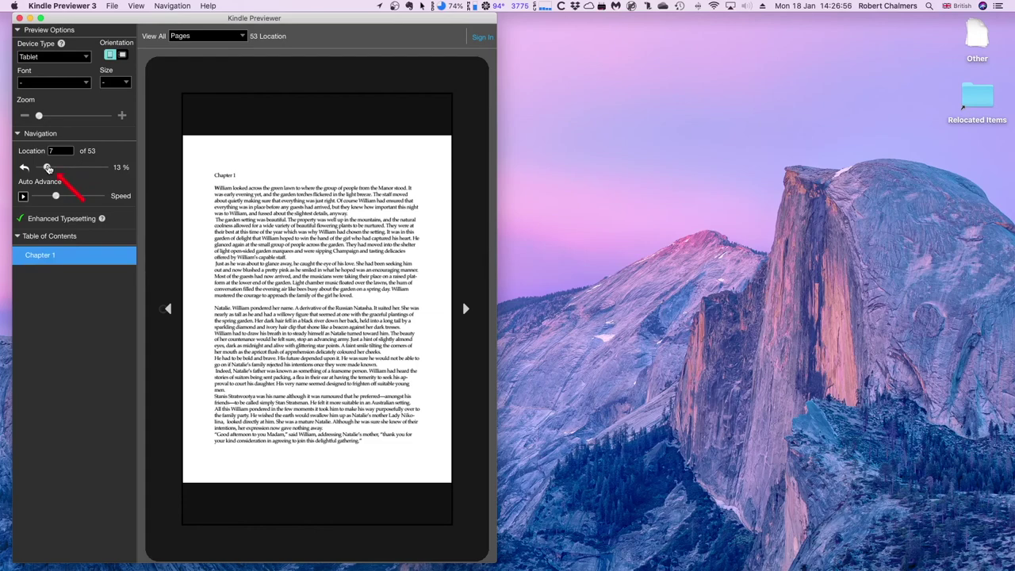
drag(48, 168, 92, 169)
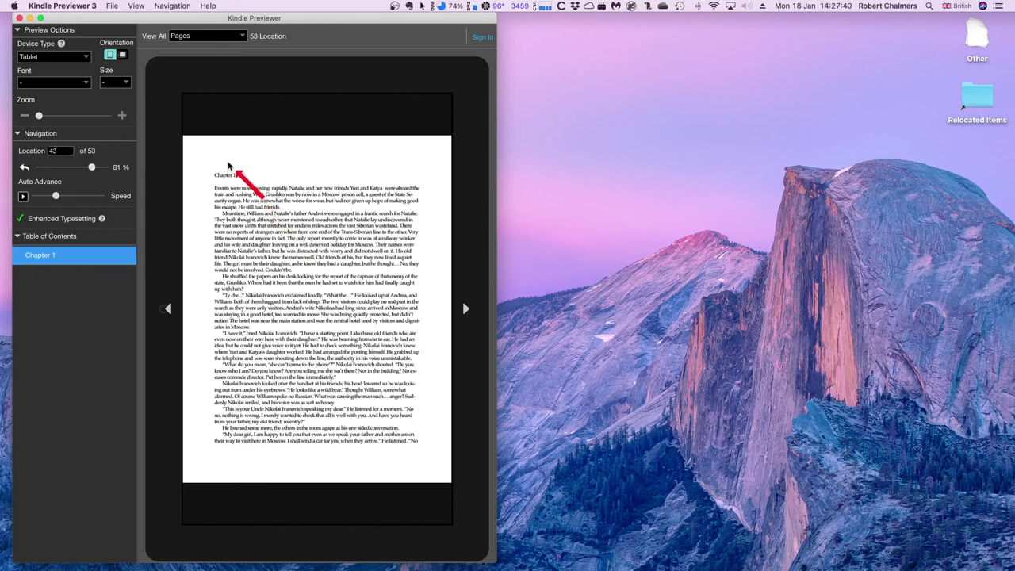
drag(104, 24, 168, 36)
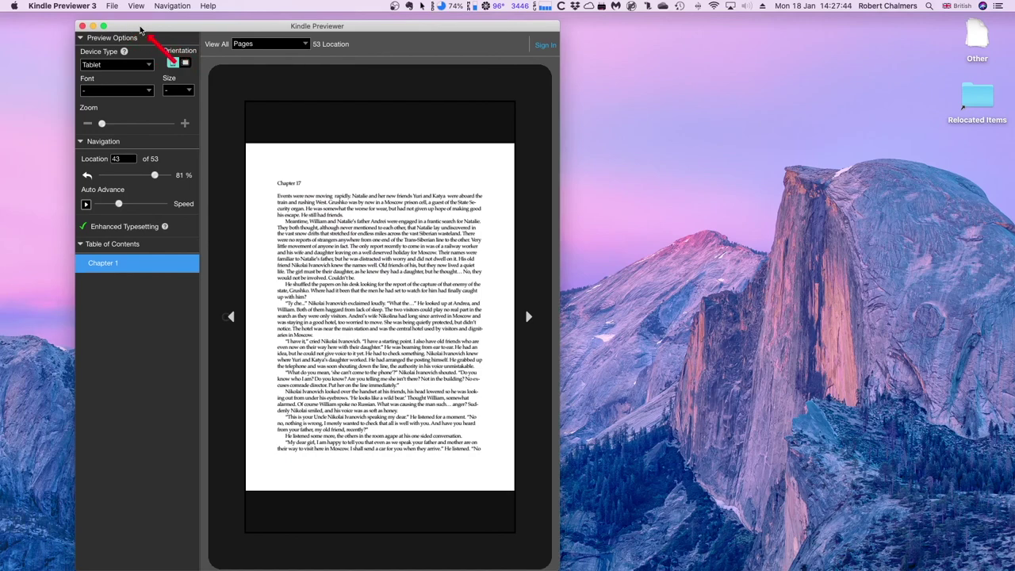